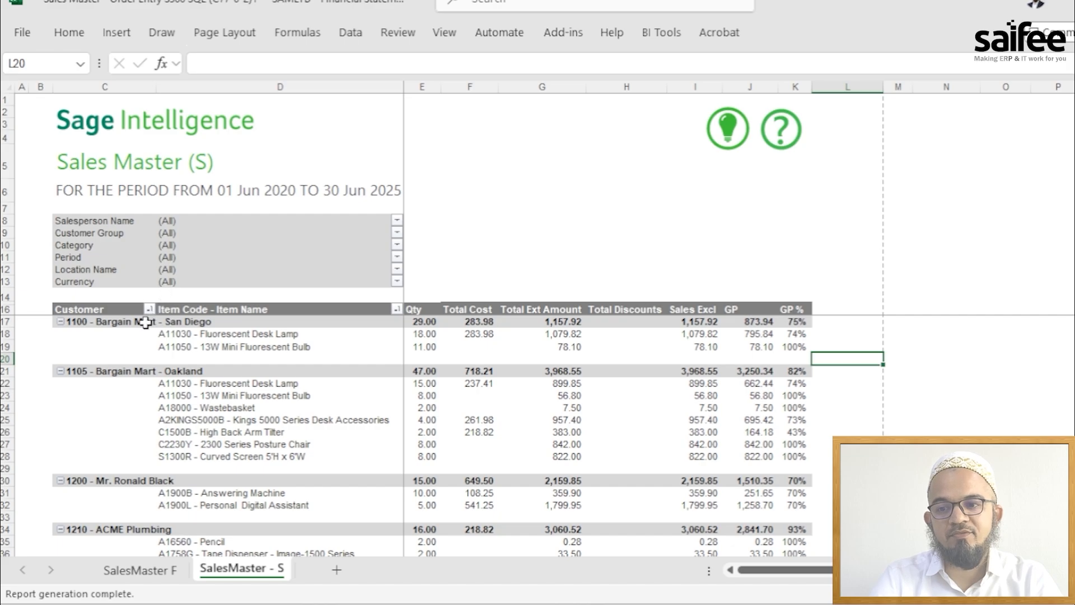
# Step: Review the customer, quantity, cost, extended amount and net sales columns in the Sales Master report
pyautogui.click(119, 311)
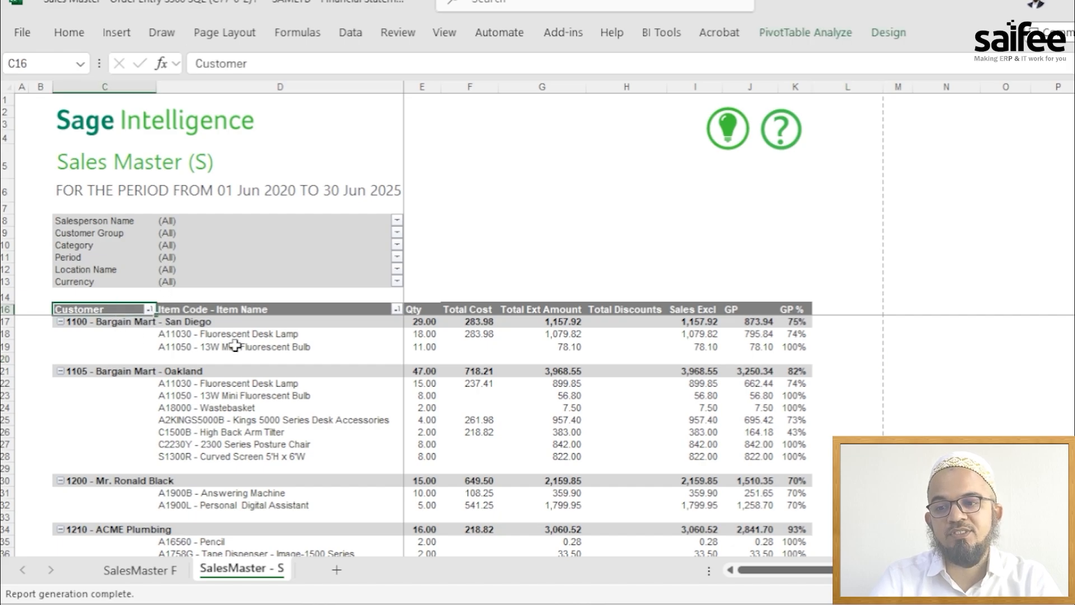
pyautogui.click(426, 334)
pyautogui.click(562, 336)
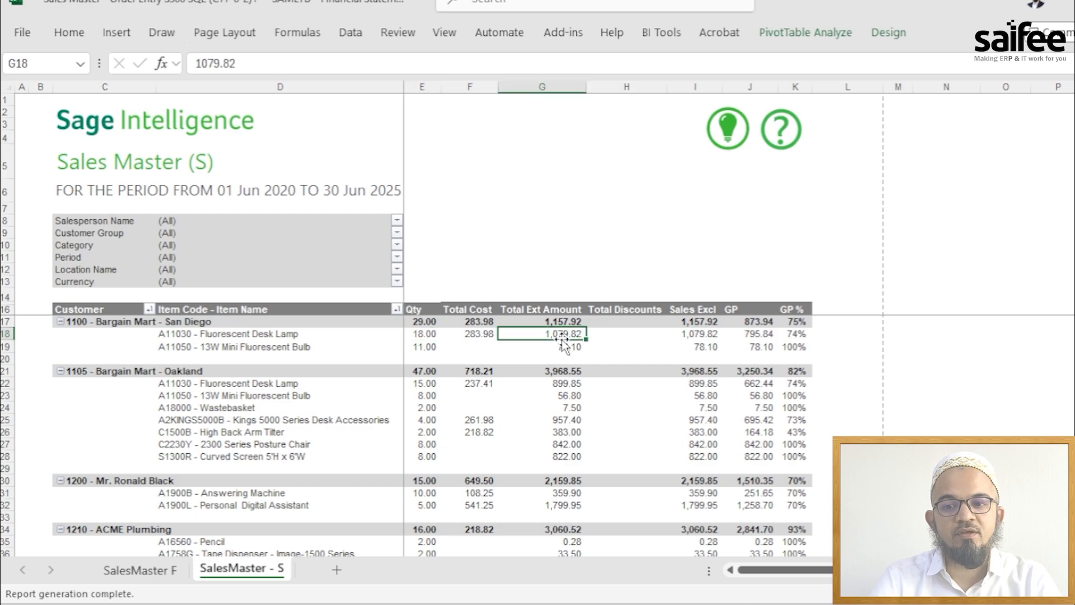
pyautogui.click(488, 334)
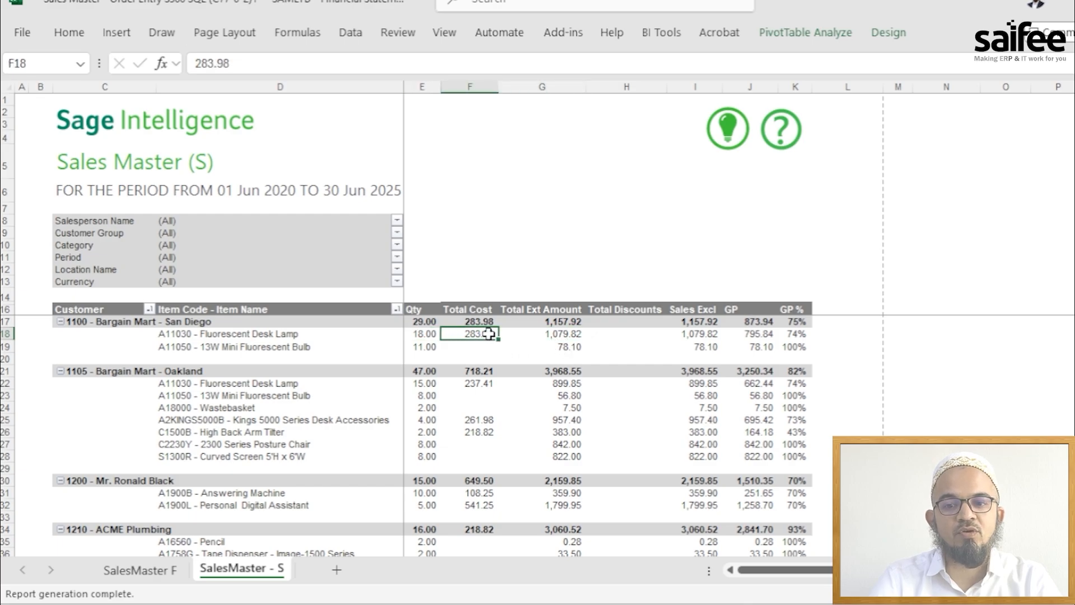
pyautogui.click(718, 333)
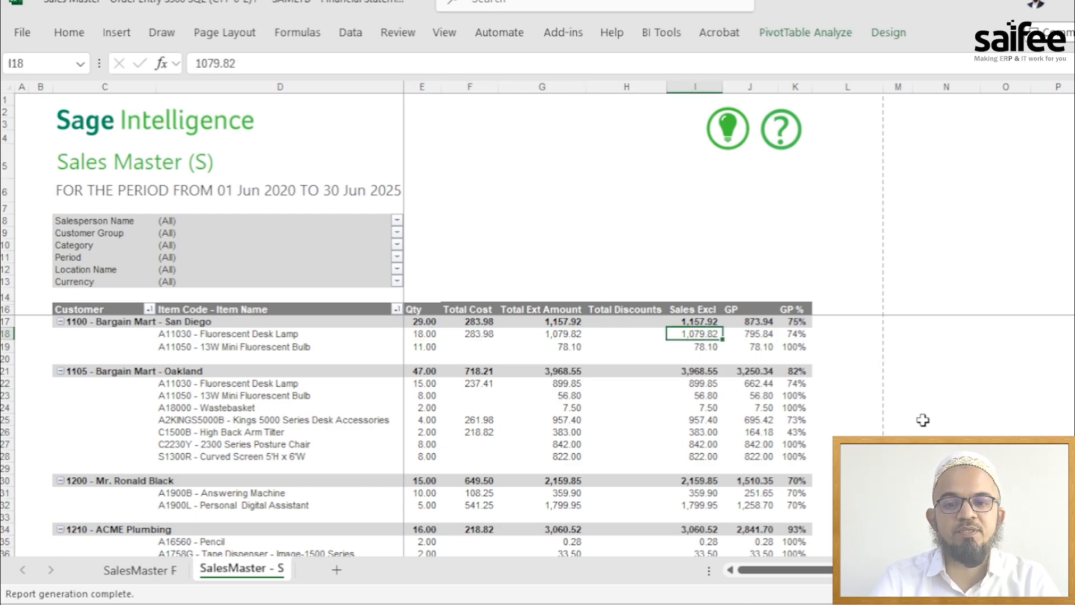
# Step: Show the PivotTable field list for the Sales Master report
pyautogui.click(706, 408)
pyautogui.rightClick(709, 409)
pyautogui.click(757, 392)
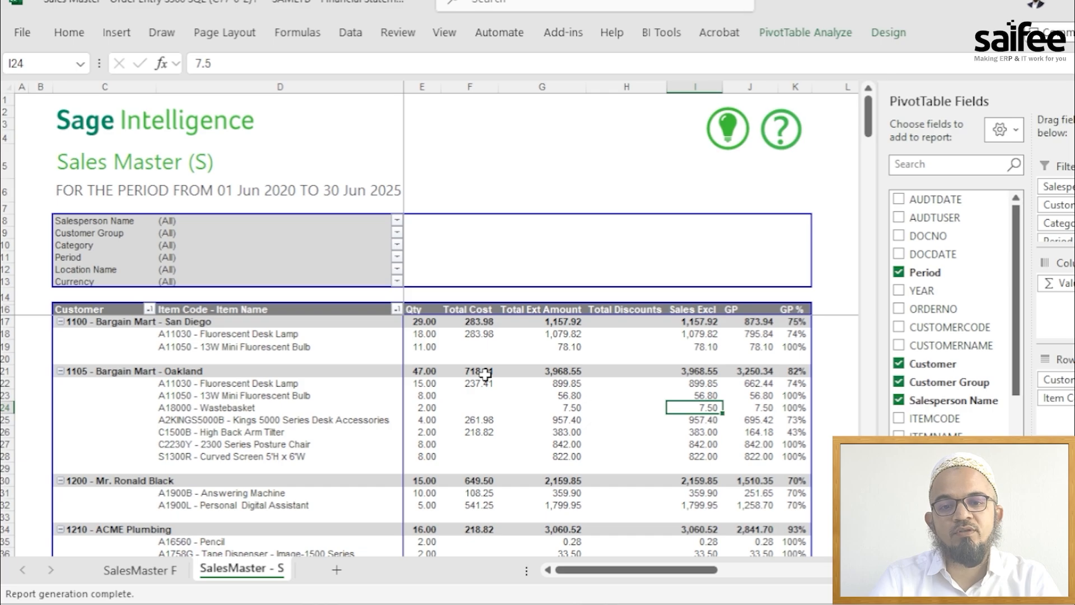
# Step: Add the DOCNO field to the pivot table, look through the document numbers per item, and remove the field again
pyautogui.click(299, 348)
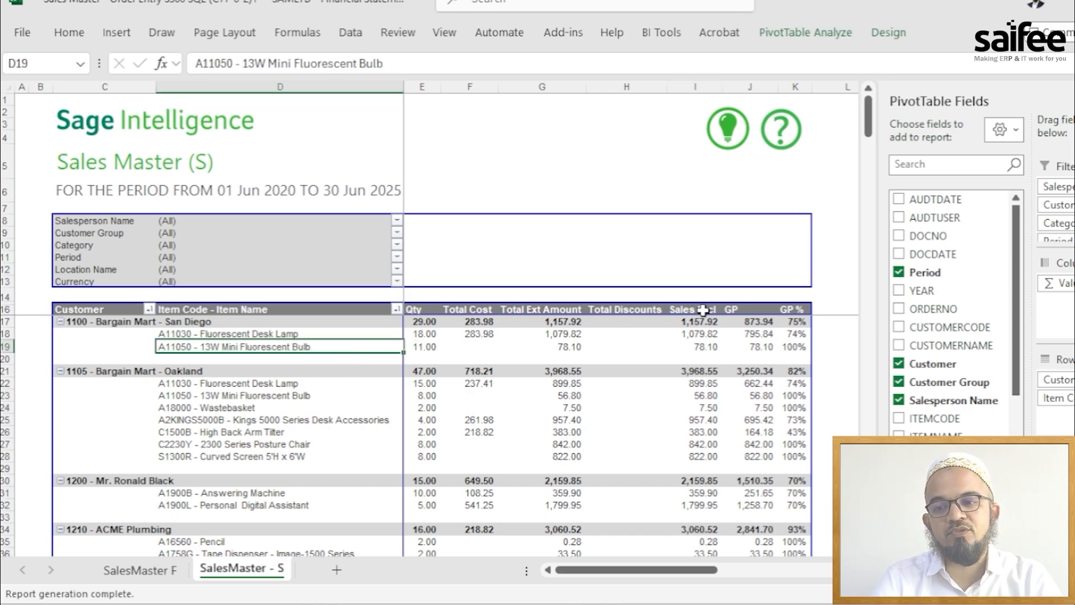
pyautogui.click(917, 239)
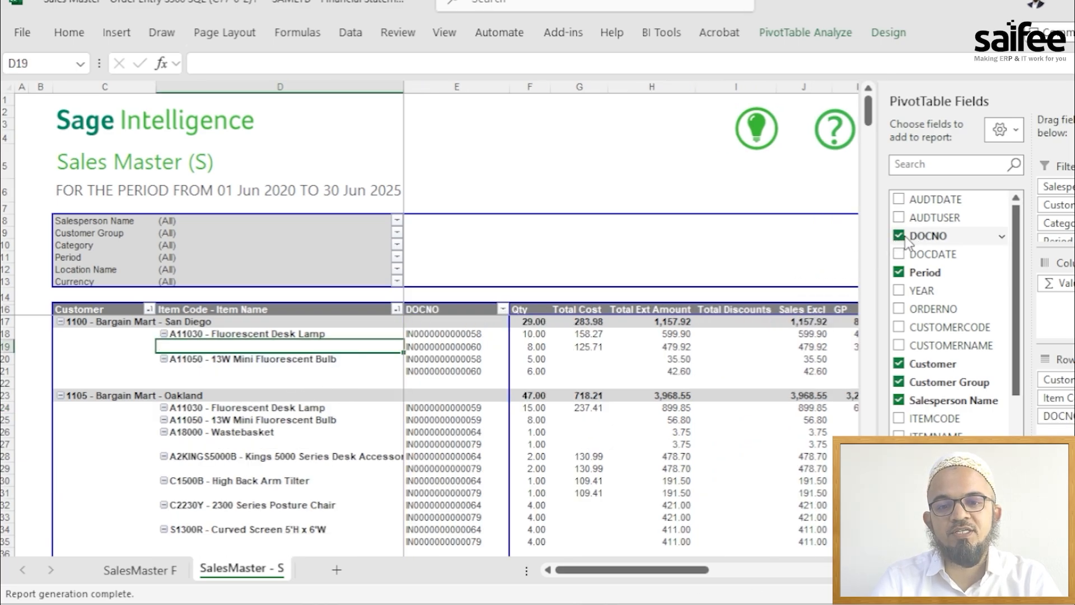
pyautogui.click(283, 334)
pyautogui.click(448, 326)
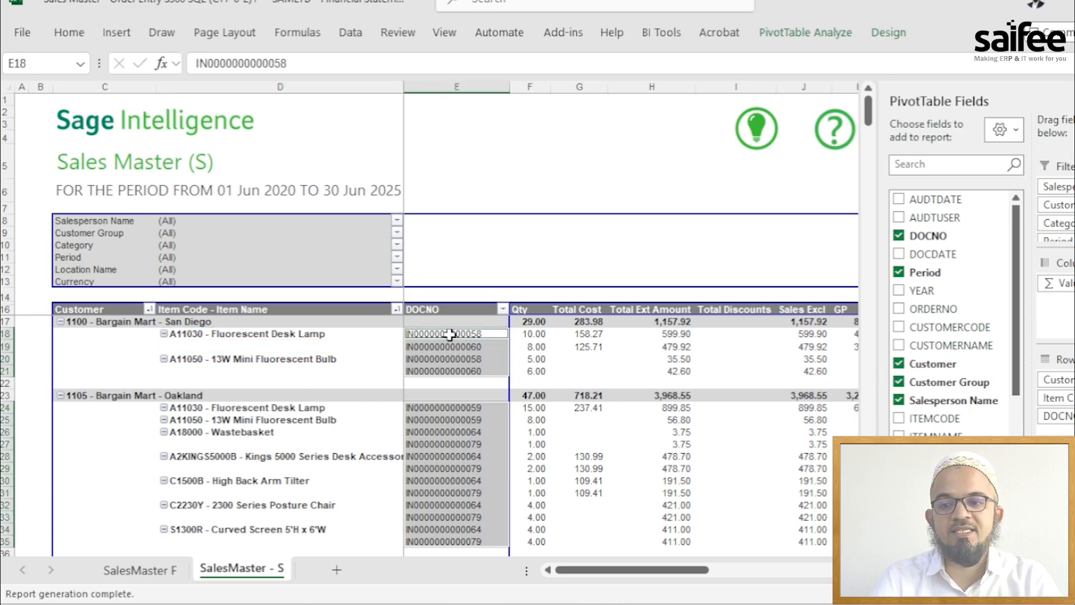
pyautogui.press('Return')
pyautogui.press('Return')
pyautogui.press('Return')
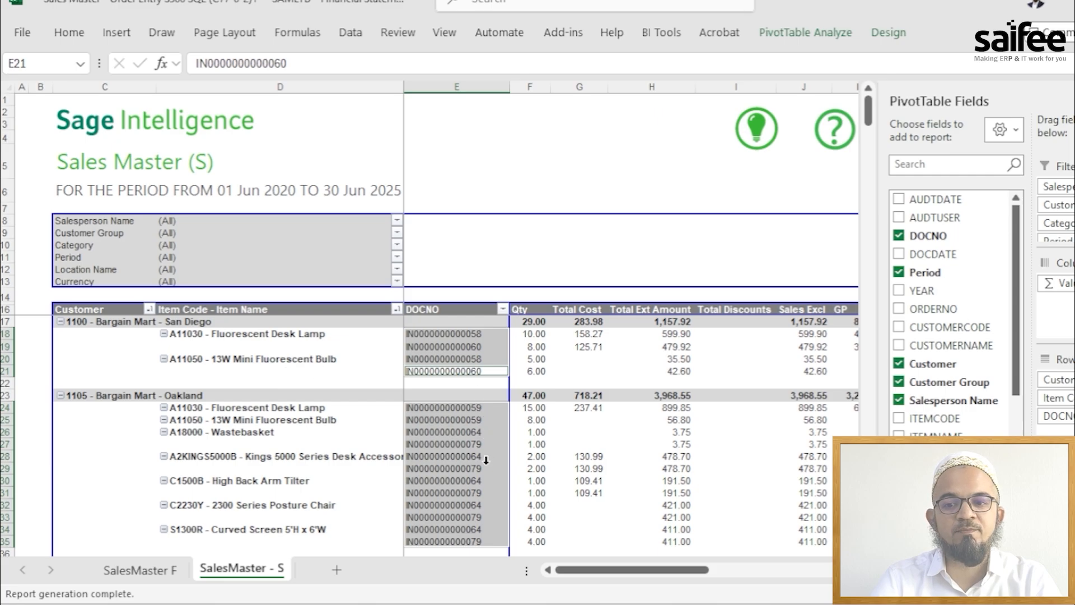
pyautogui.click(898, 235)
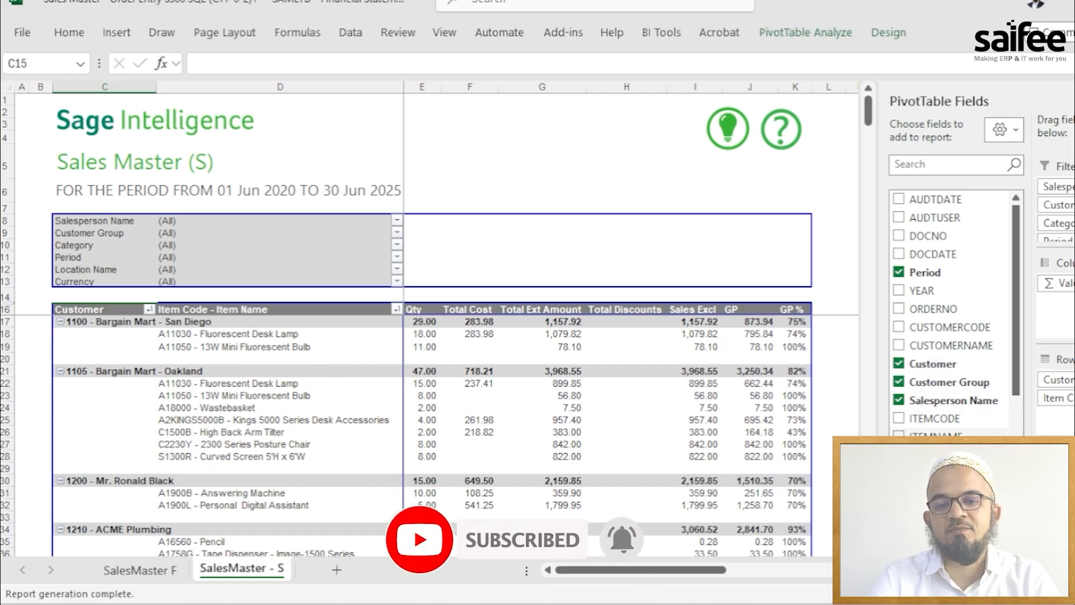
# Step: Remove the Item Code - Item Name and Qty fields from the pivot table to summarise sales by customer only
pyautogui.click(899, 454)
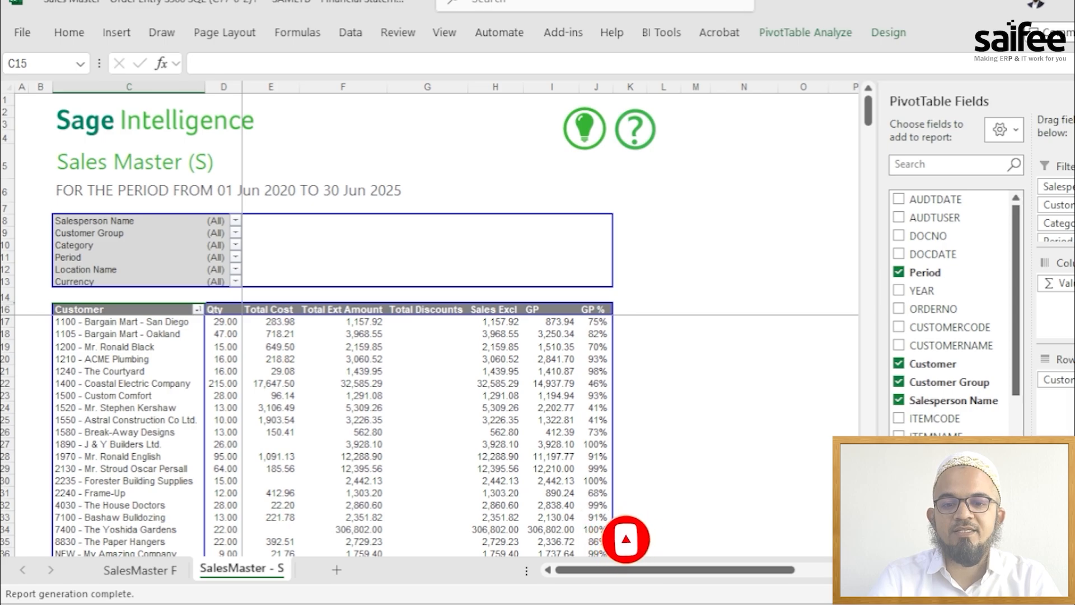
pyautogui.scroll(-1, 952, 311)
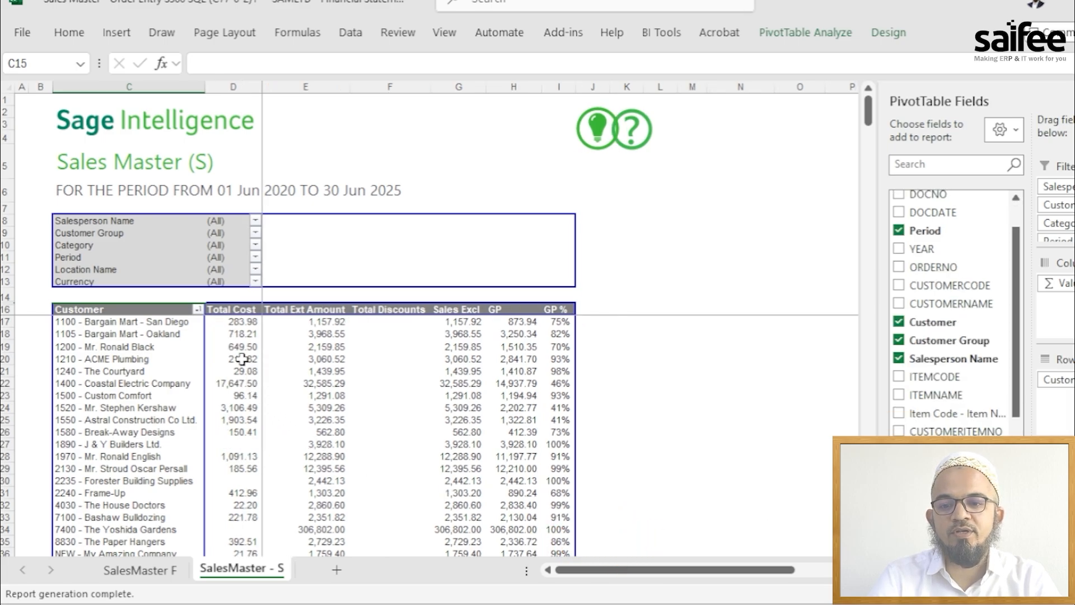
pyautogui.click(415, 333)
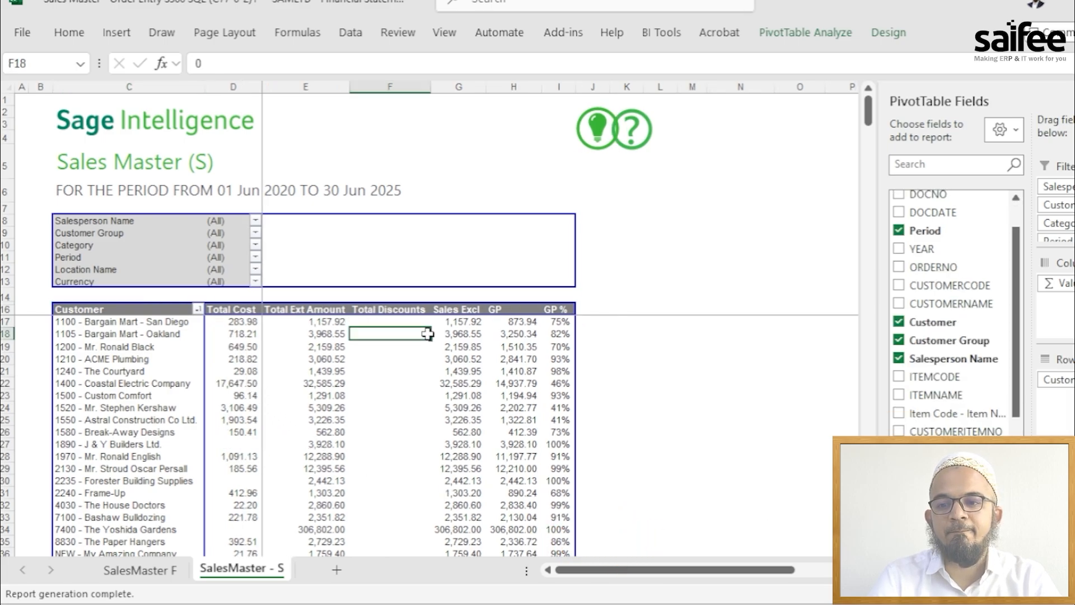
pyautogui.click(226, 347)
pyautogui.click(552, 347)
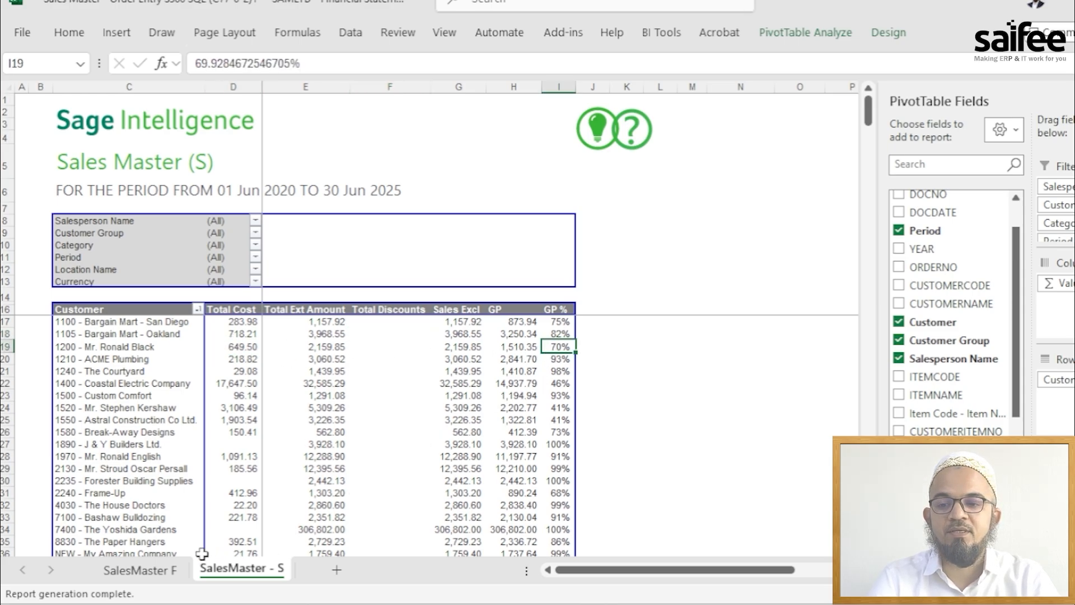
# Step: Create a copy of the SalesMaster - S sheet at the end of the same workbook
pyautogui.rightClick(231, 572)
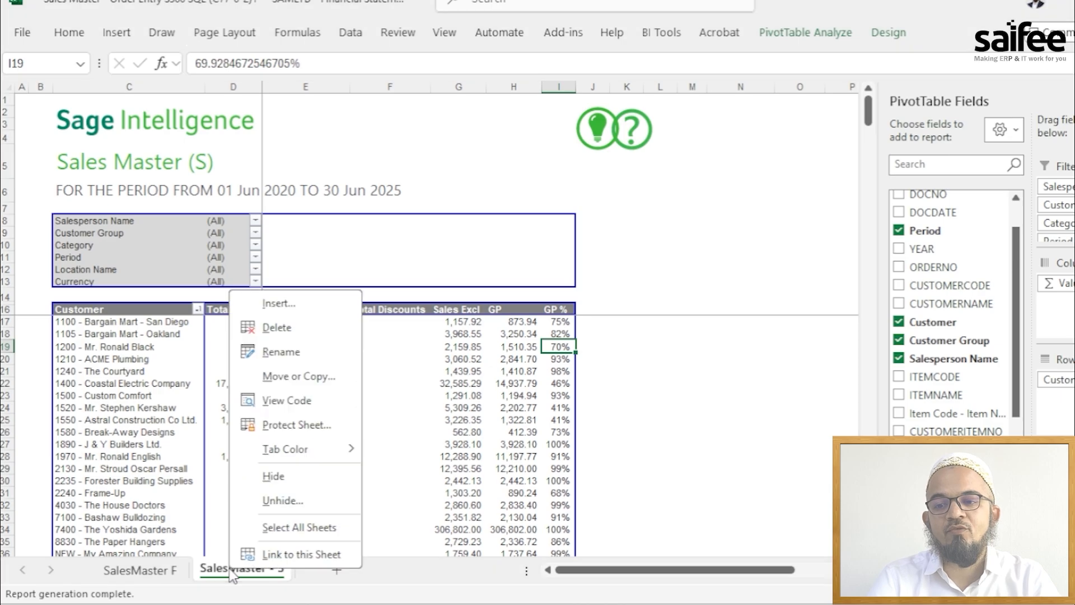
pyautogui.click(323, 376)
pyautogui.click(235, 391)
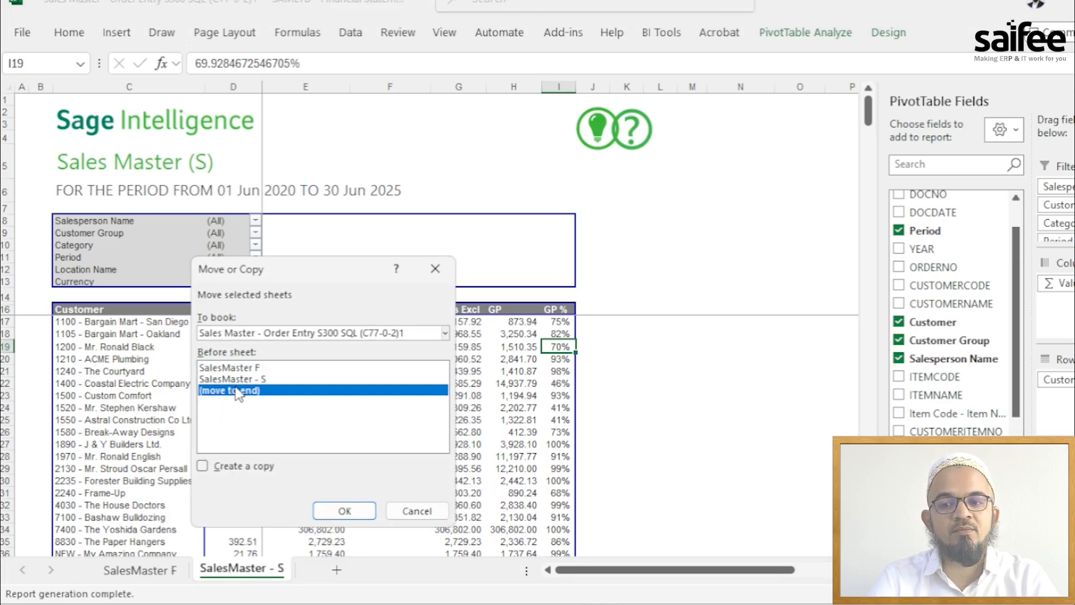
pyautogui.click(270, 467)
pyautogui.click(343, 511)
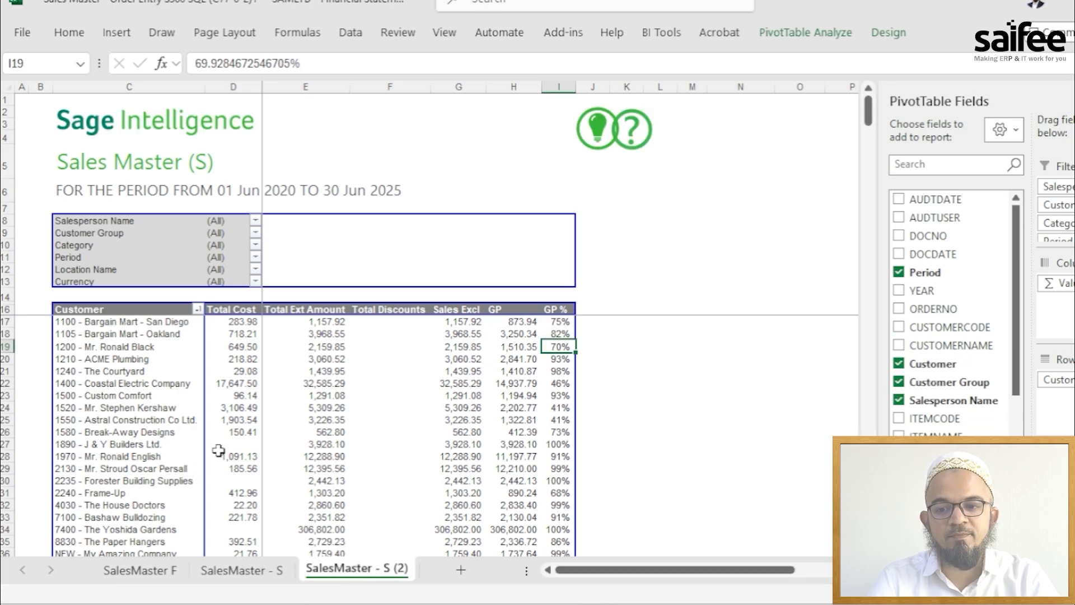
# Step: On the copied sheet, add the ITEMNAME field to the pivot table and remove Customer to summarise sales by item
pyautogui.click(196, 419)
pyautogui.click(241, 408)
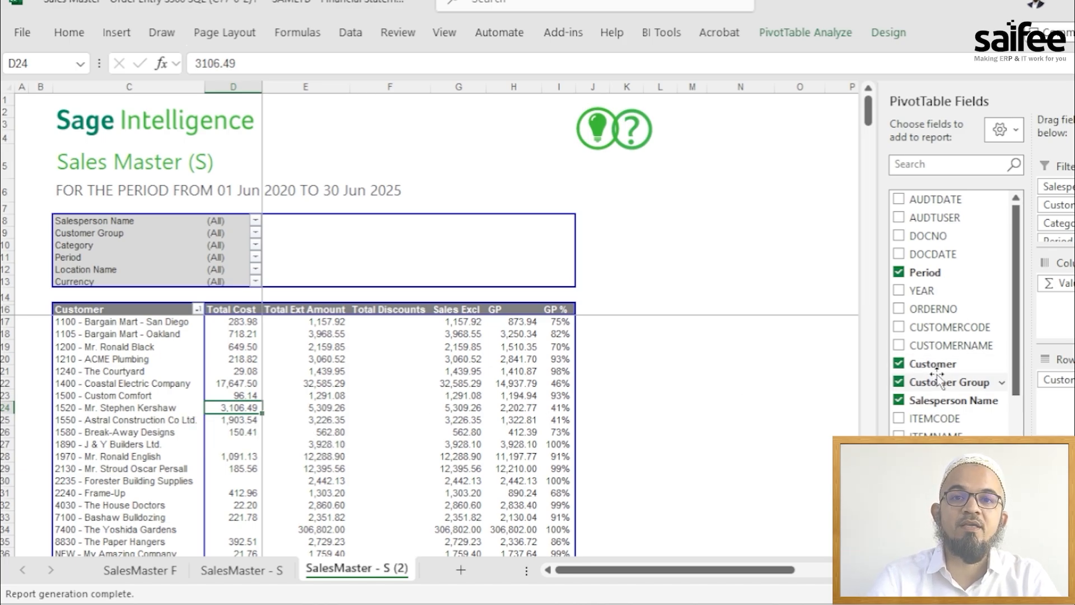
pyautogui.click(899, 435)
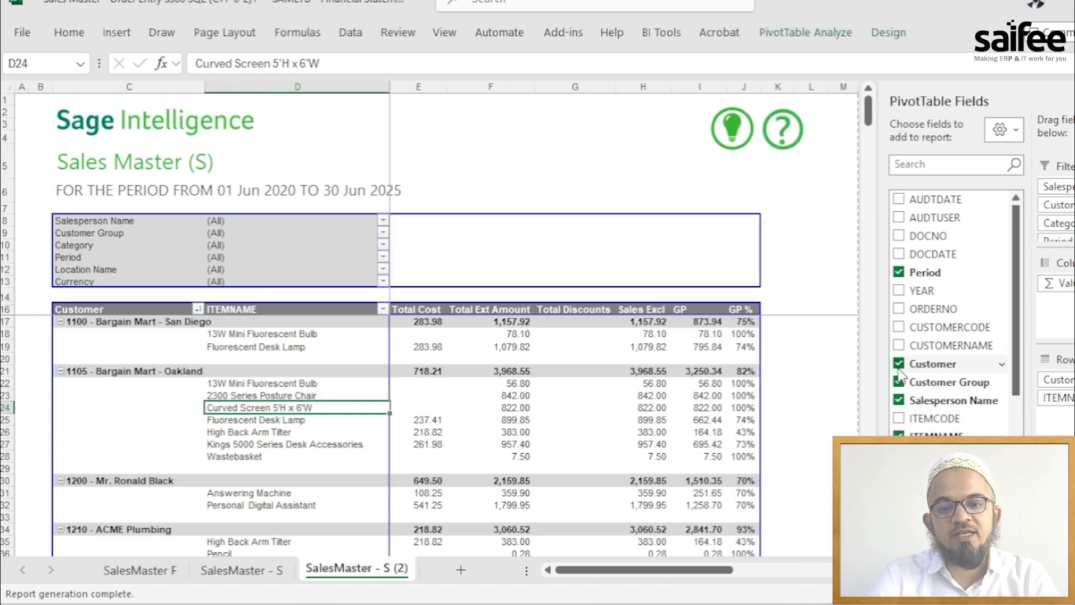
pyautogui.click(898, 364)
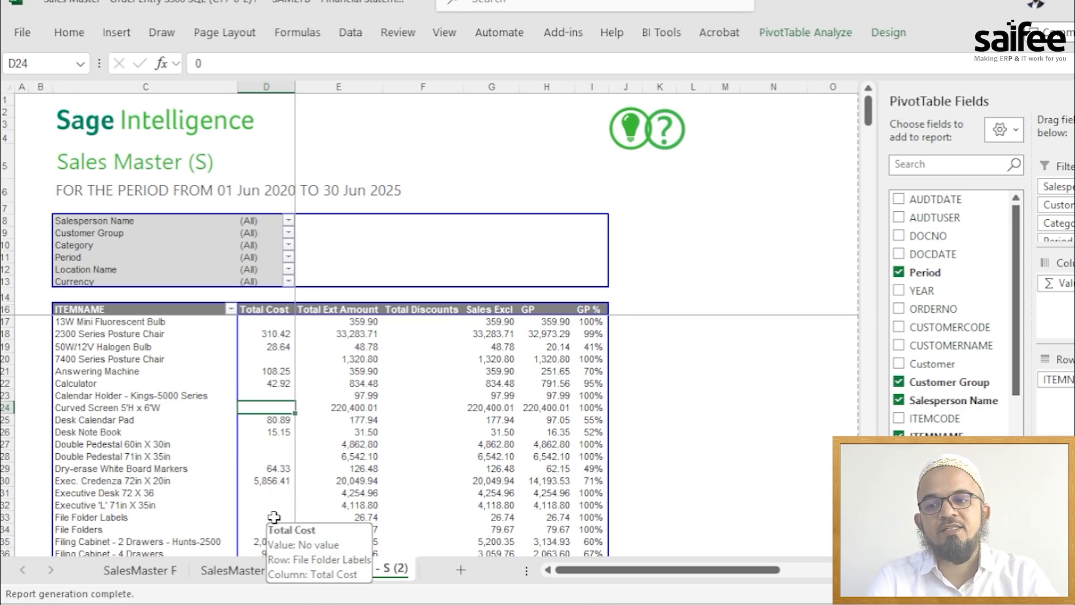
# Step: Look at the choices offered by the pivot table's Salesperson Name filter, leaving it unfiltered
pyautogui.click(289, 221)
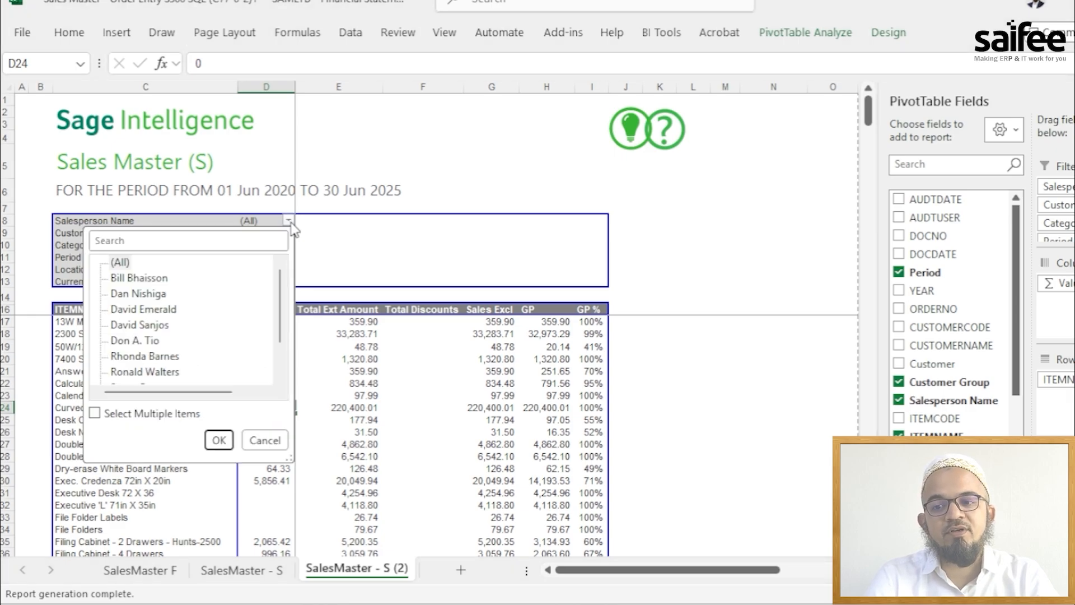
pyautogui.click(290, 222)
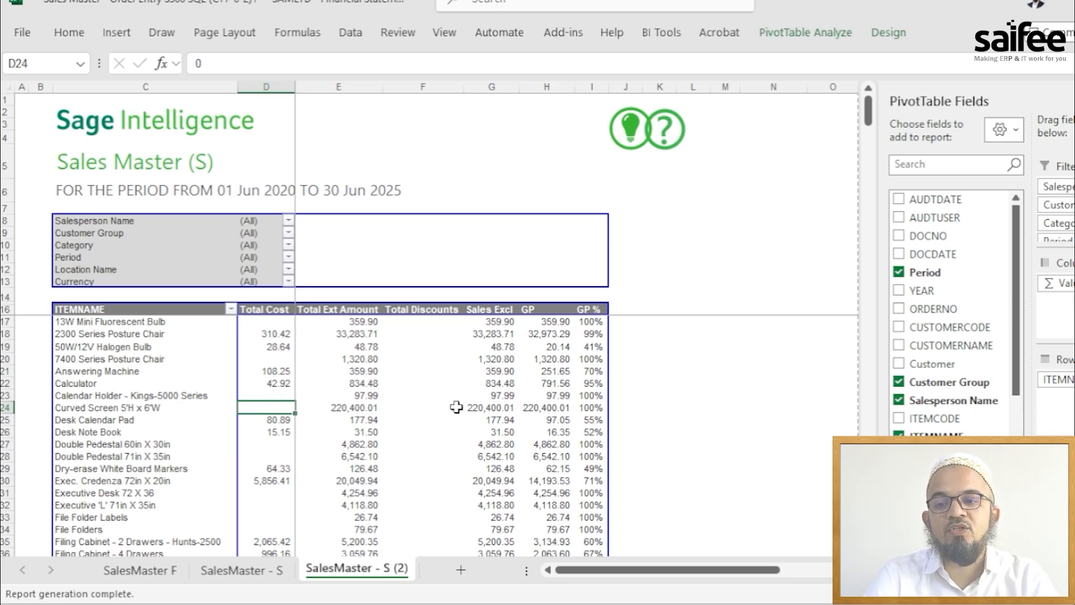
# Step: Review the charts and ageing table in the Customer Aged Trial Balance and show the ageing table's pivot field list
pyautogui.moveTo(456, 407)
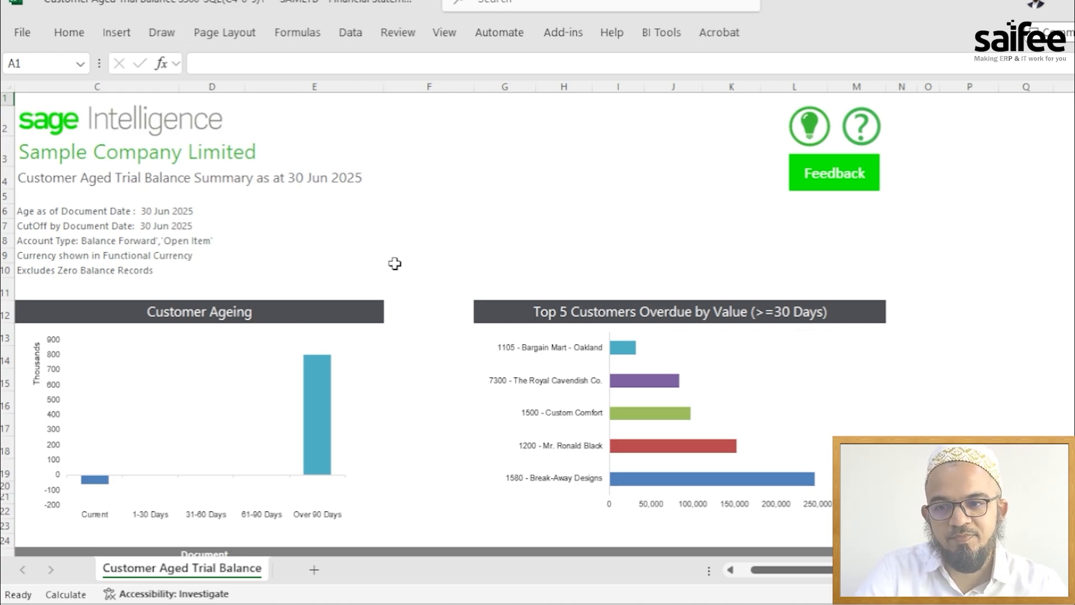
pyautogui.scroll(-3, 428, 283)
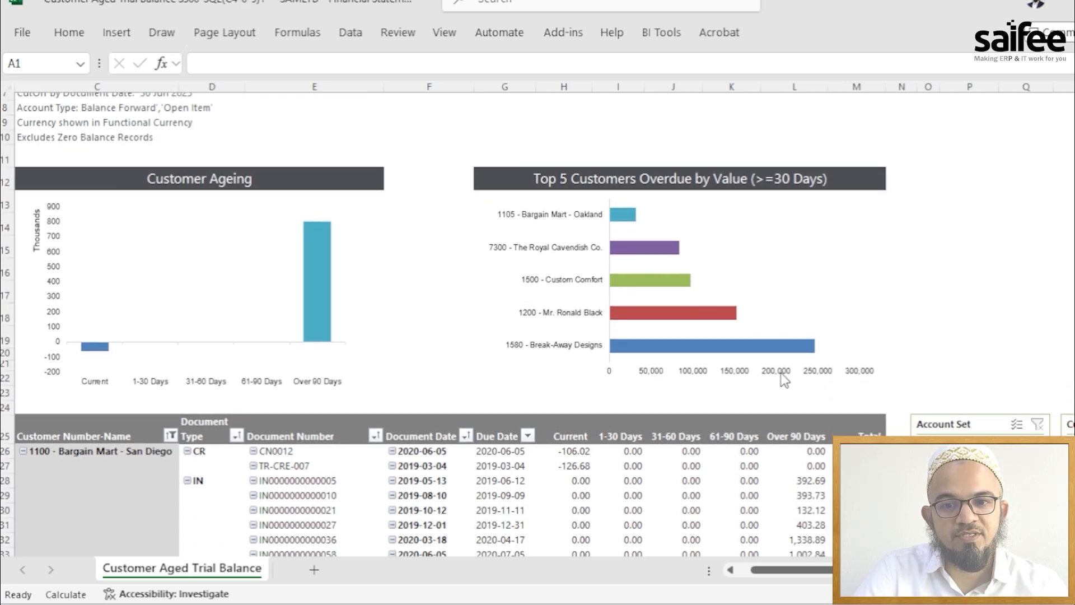
pyautogui.scroll(-3, 546, 404)
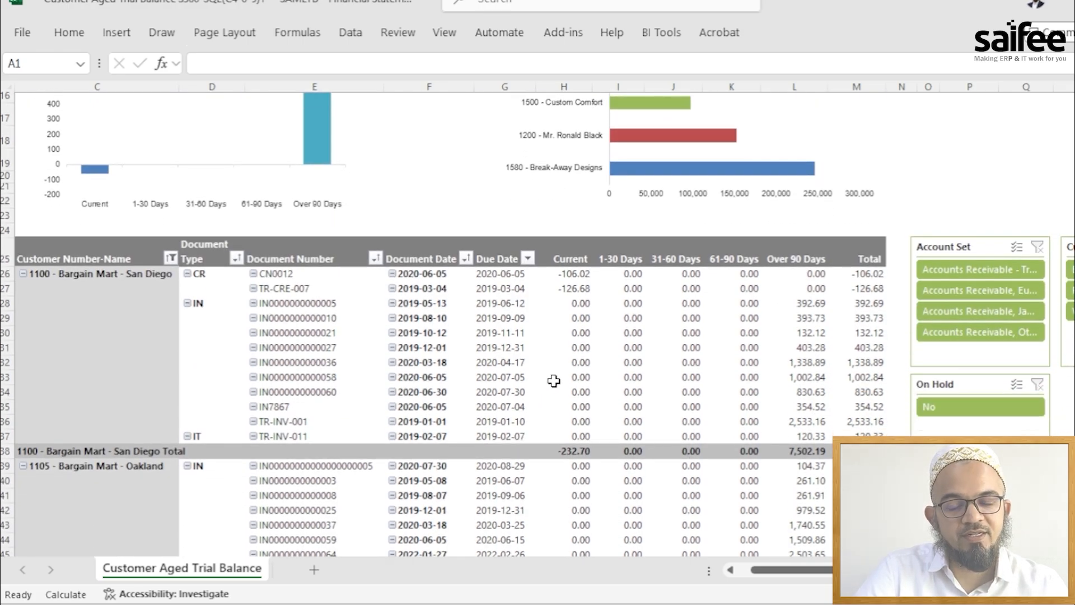
pyautogui.click(794, 381)
pyautogui.rightClick(795, 381)
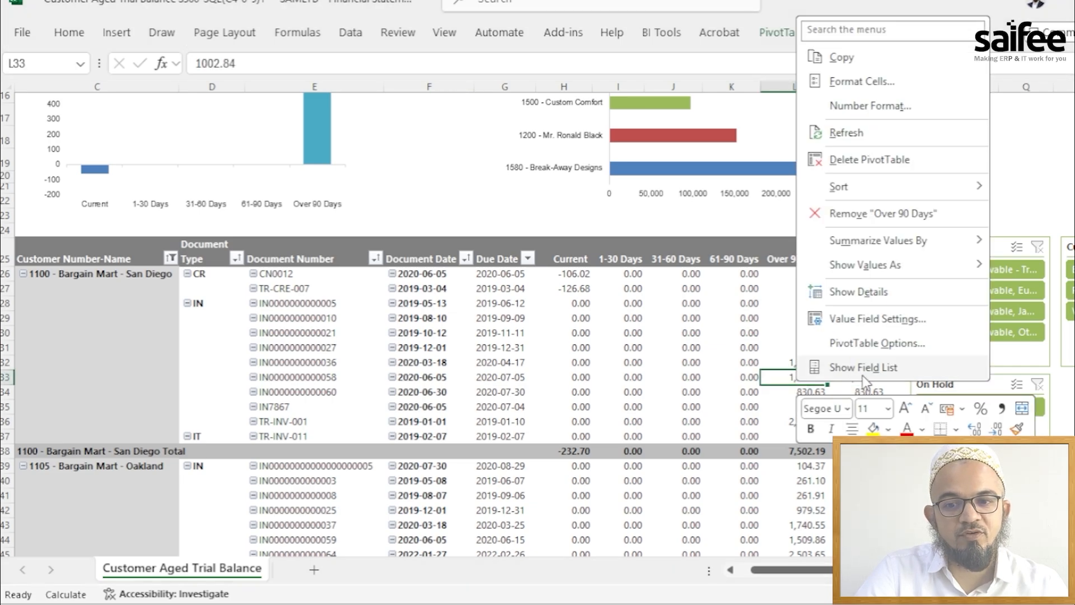
pyautogui.click(880, 371)
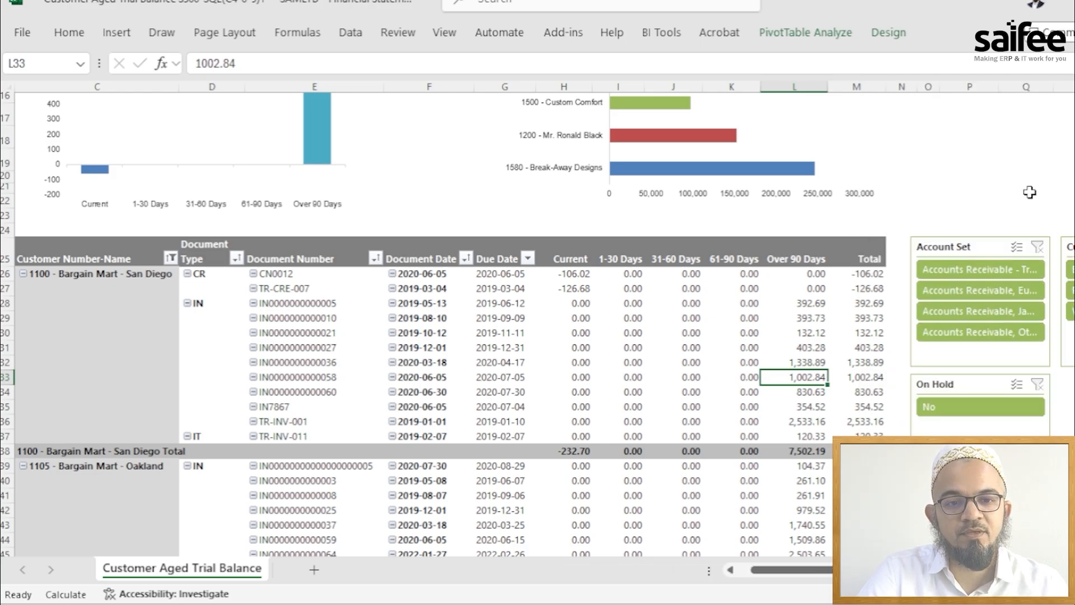
# Step: Filter the ageing table by the first three Account Set entries one at a time and clear the filter
pyautogui.click(985, 270)
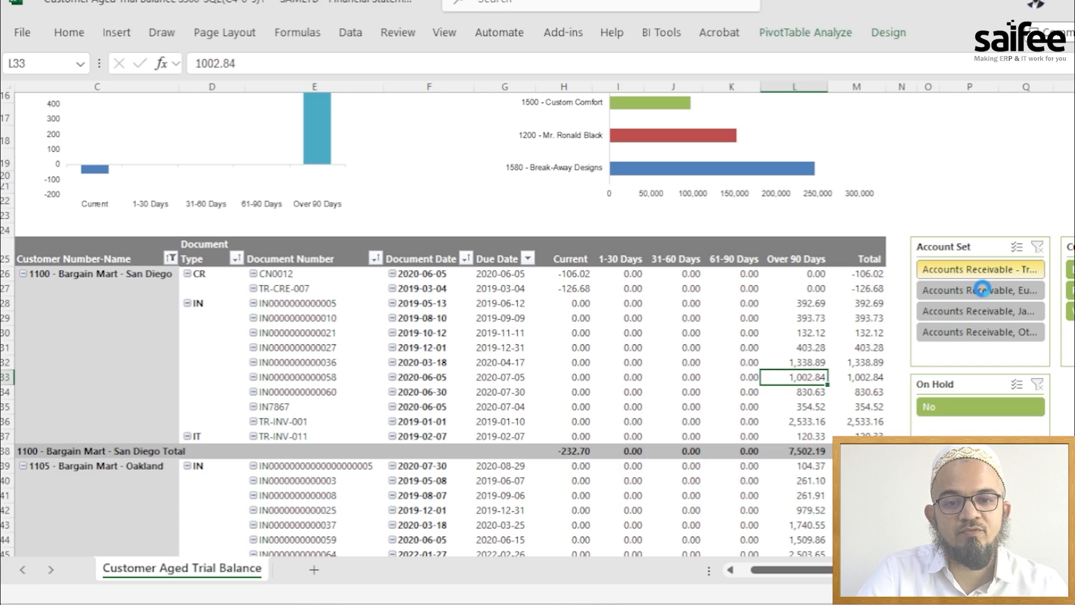
pyautogui.click(982, 290)
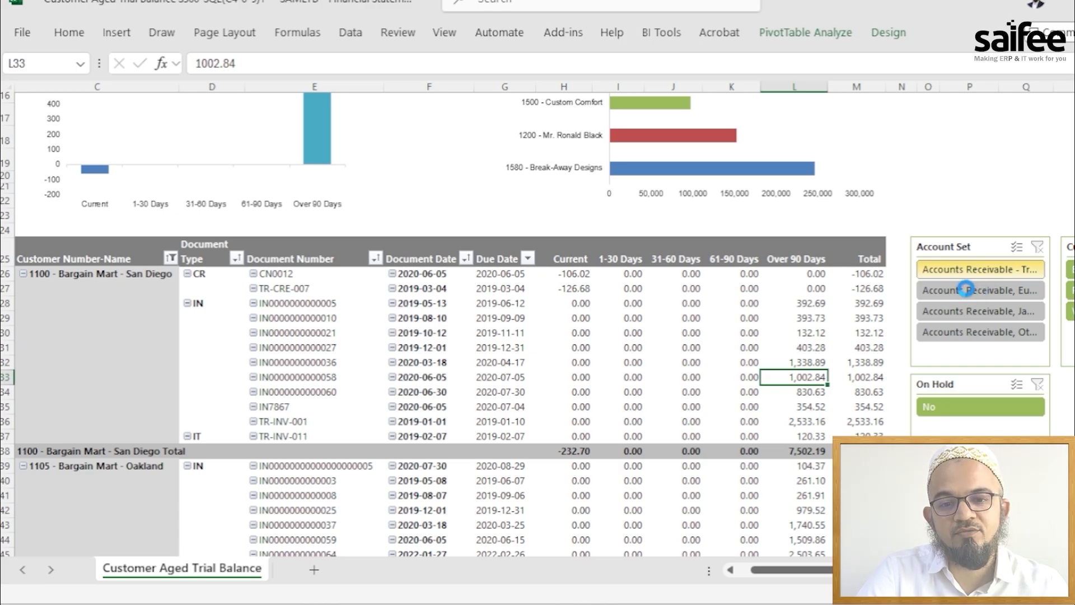
pyautogui.click(959, 311)
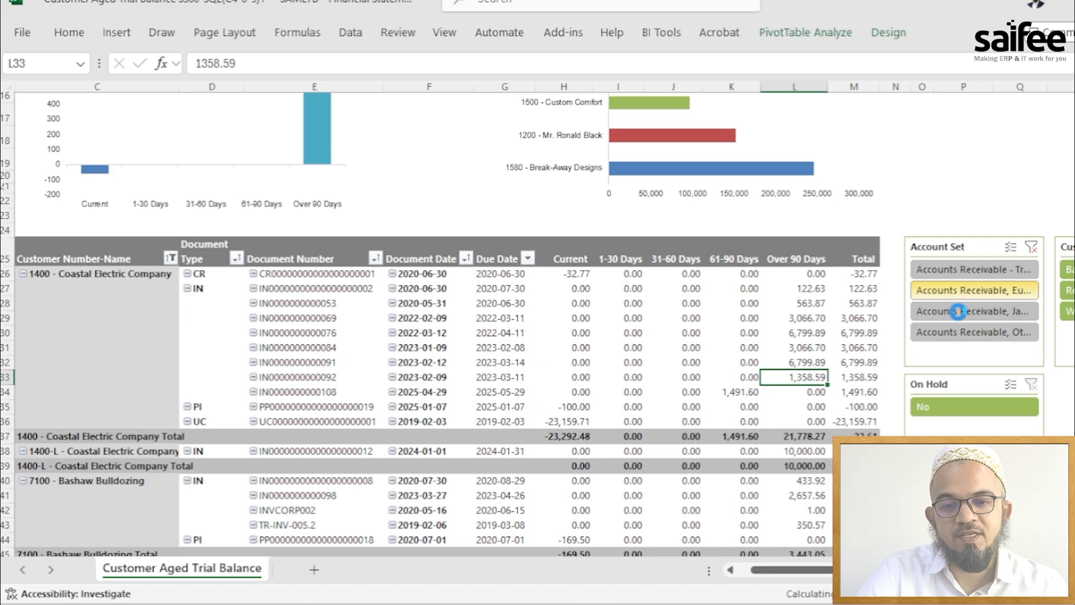
pyautogui.click(1019, 248)
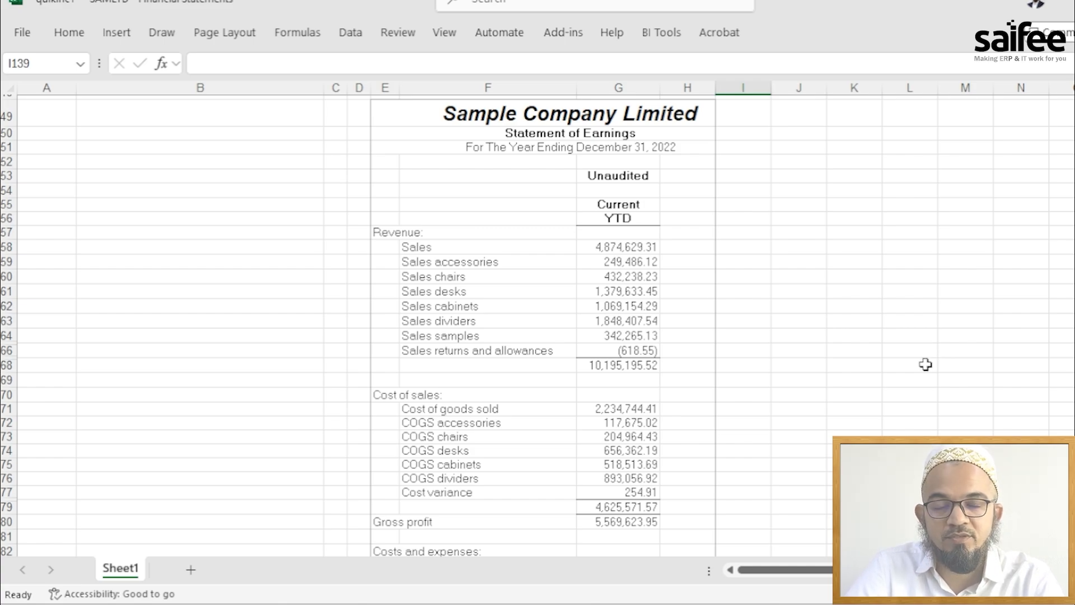
pyautogui.click(817, 602)
pyautogui.click(913, 532)
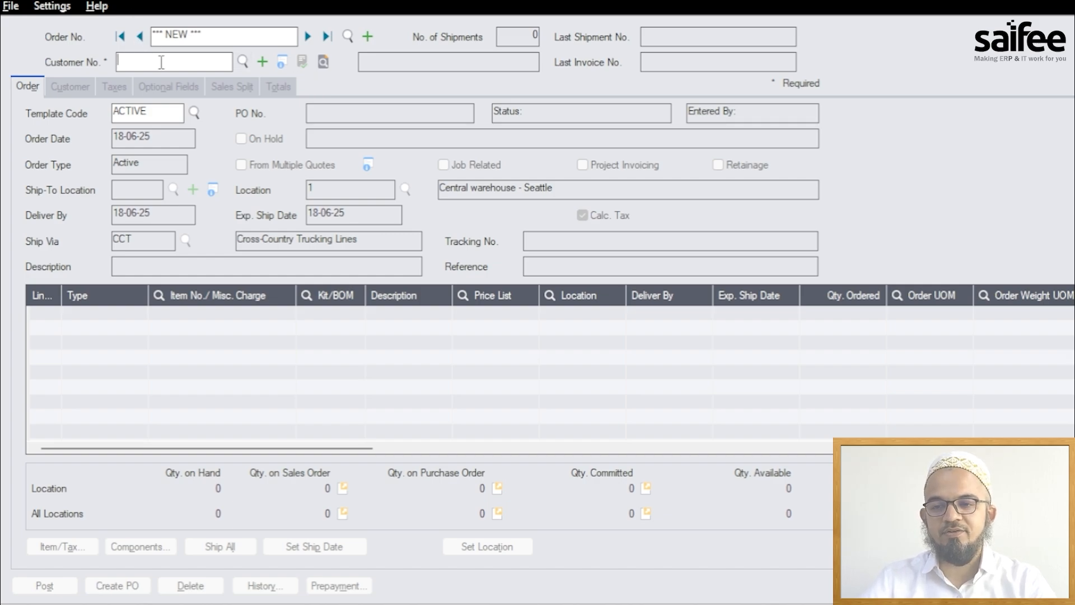
# Step: Enter the customer number for Coastal Electric Company on the new order and set the order's location to 1
pyautogui.write('1400')
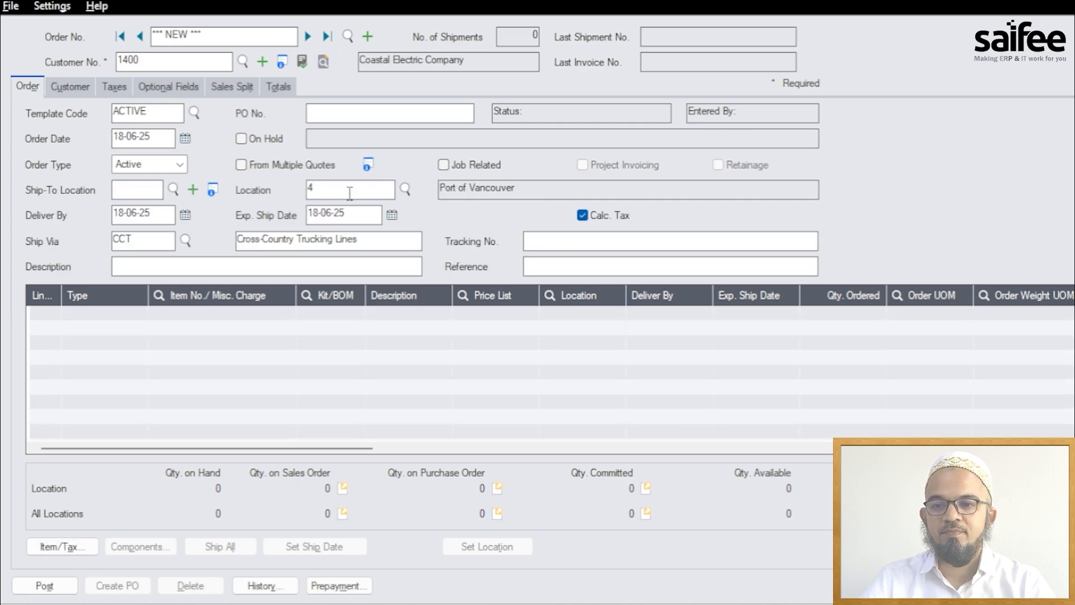
pyautogui.write('1')
pyautogui.press('Tab')
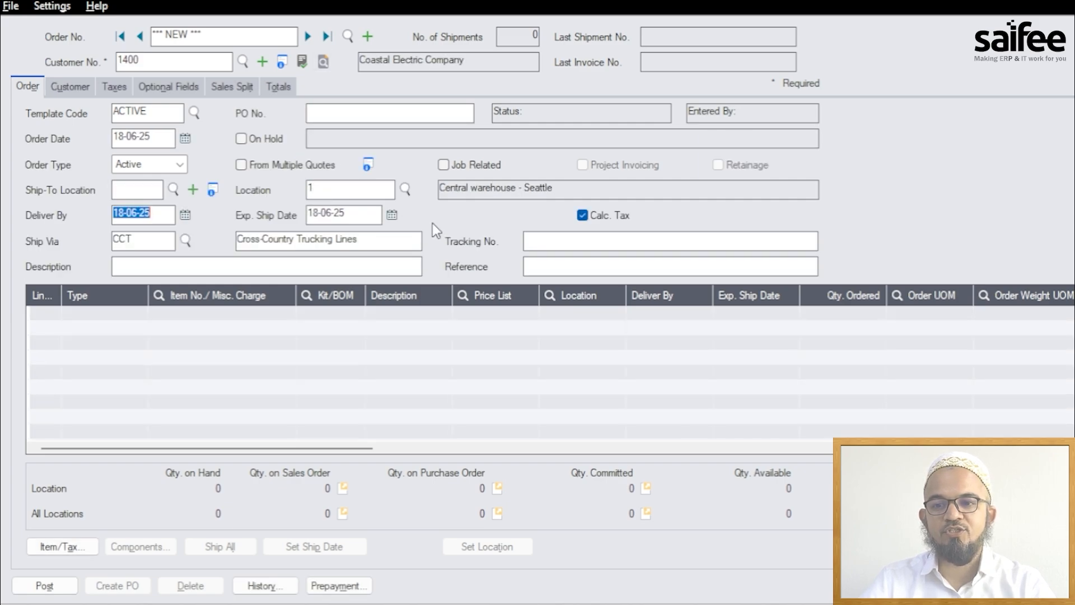
# Step: Add an order detail line for item A1-103/0, picking it from the full list of items
pyautogui.click(252, 314)
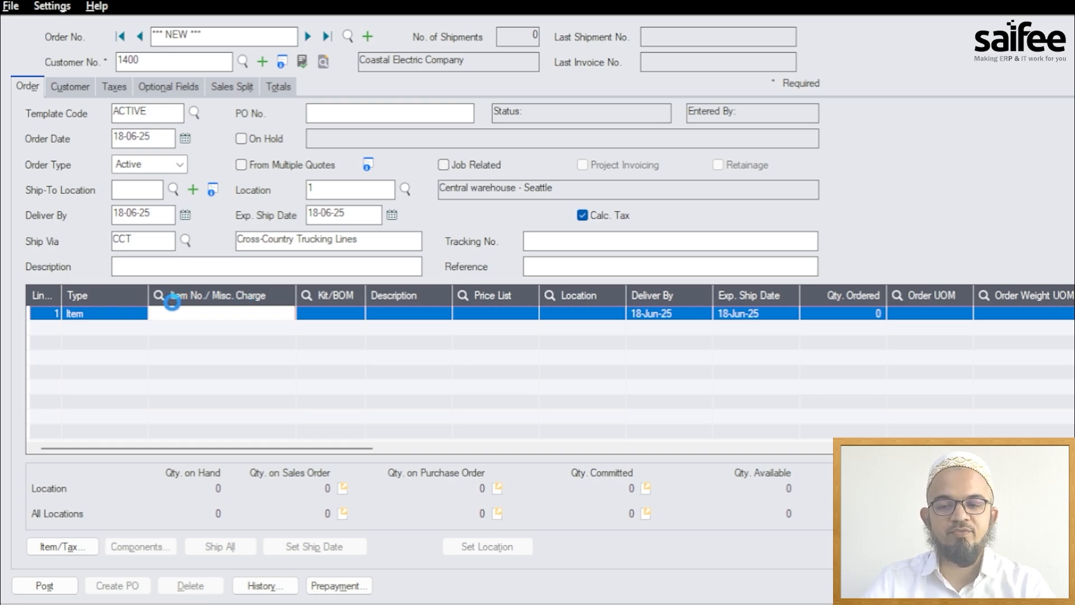
pyautogui.click(161, 296)
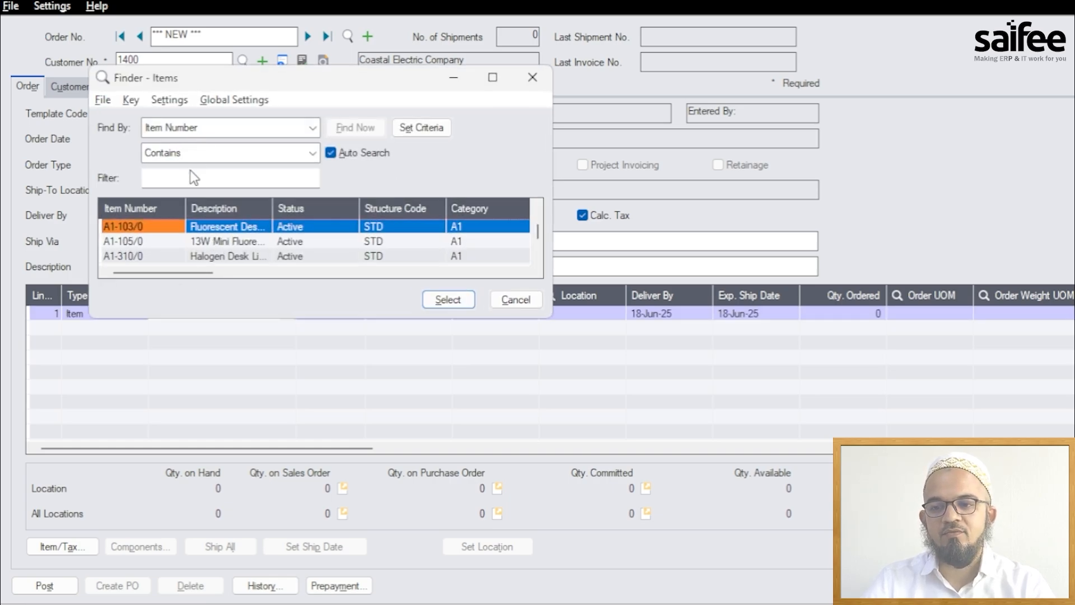
pyautogui.click(198, 130)
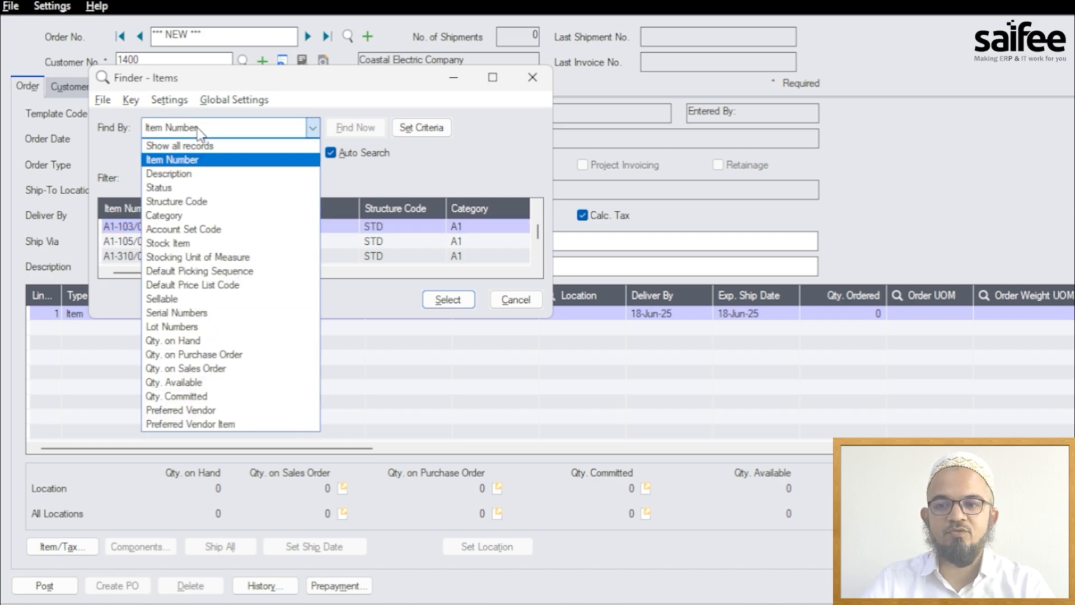
pyautogui.click(198, 131)
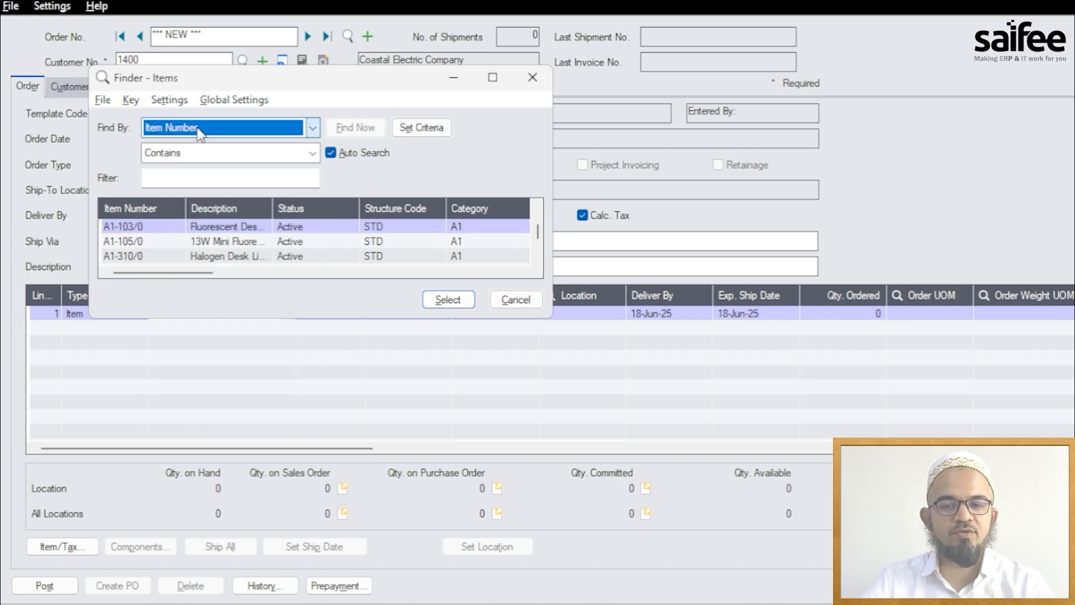
pyautogui.click(493, 79)
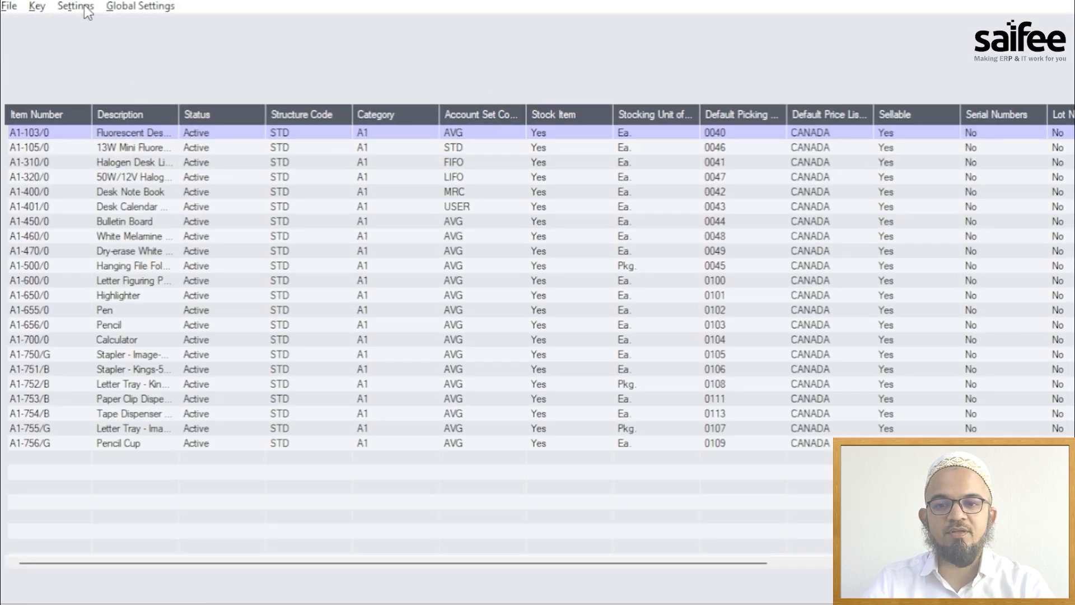
pyautogui.click(75, 6)
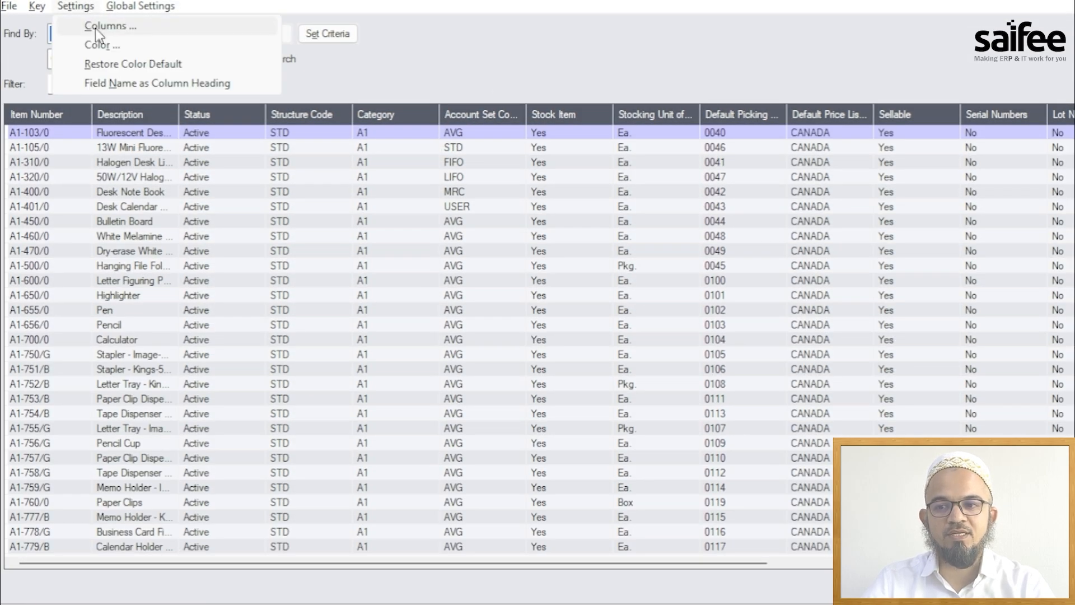
pyautogui.click(308, 104)
pyautogui.doubleClick(123, 136)
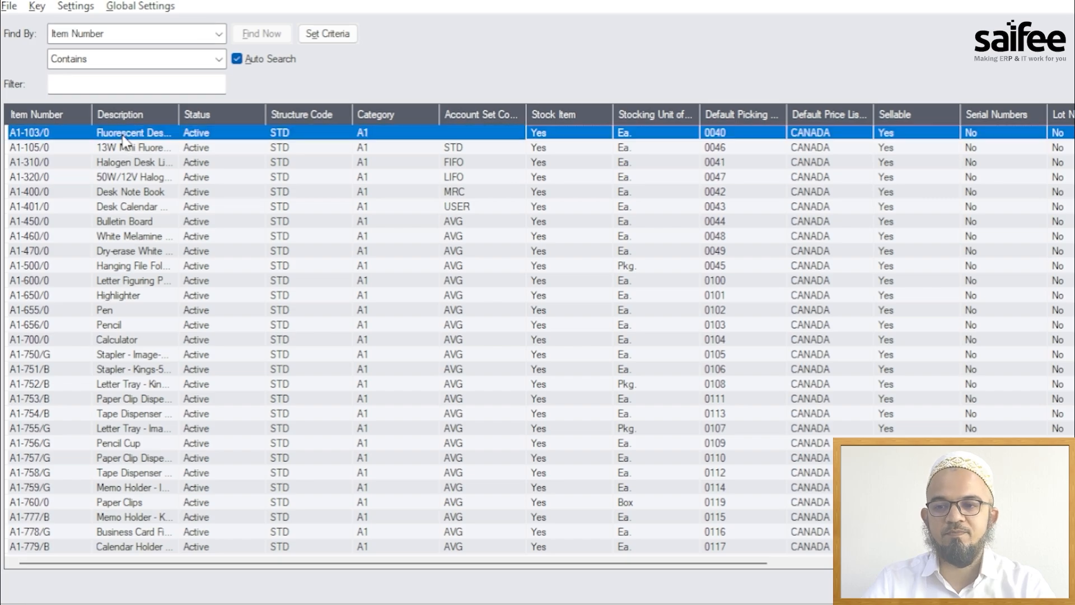
pyautogui.press('Tab')
pyautogui.press('Tab')
pyautogui.press('Tab')
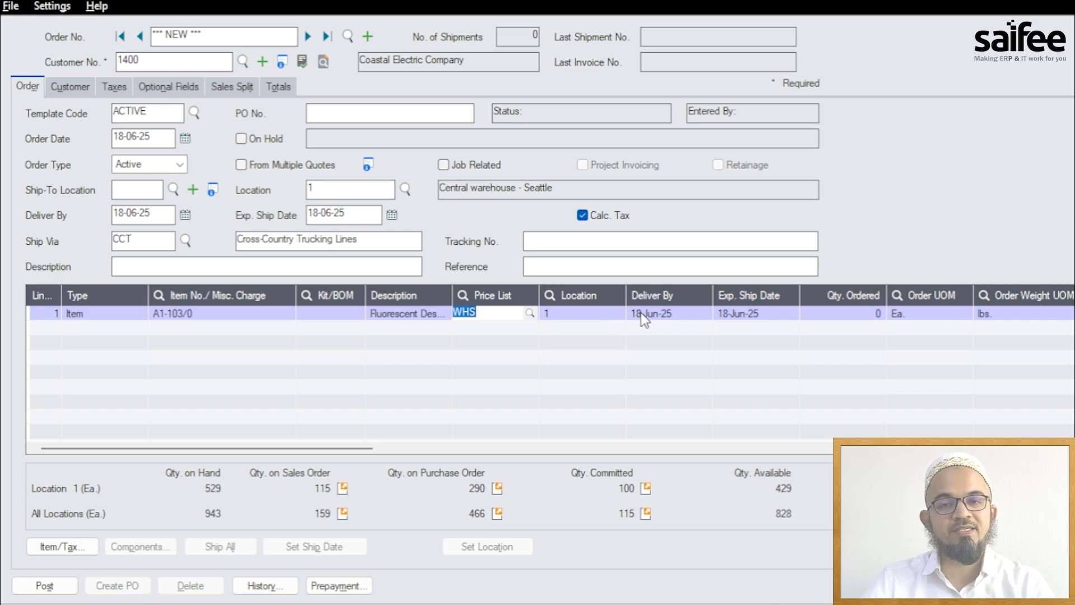
# Step: Check the item's stock quantities by location and the purchase orders behind its location 1 quantity, leaving the line's location at 1
pyautogui.click(600, 314)
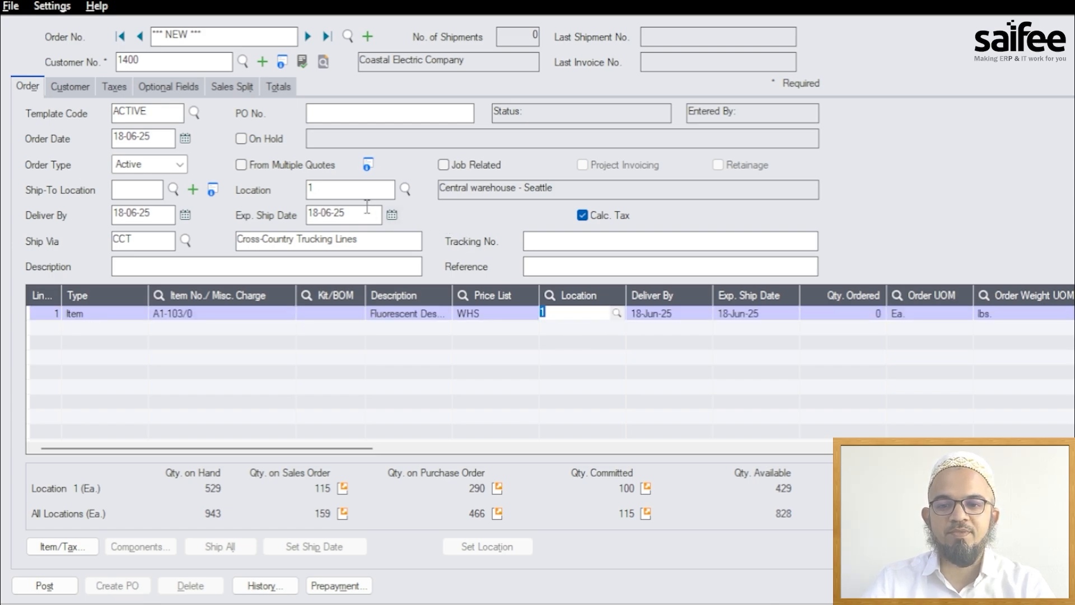
pyautogui.click(616, 315)
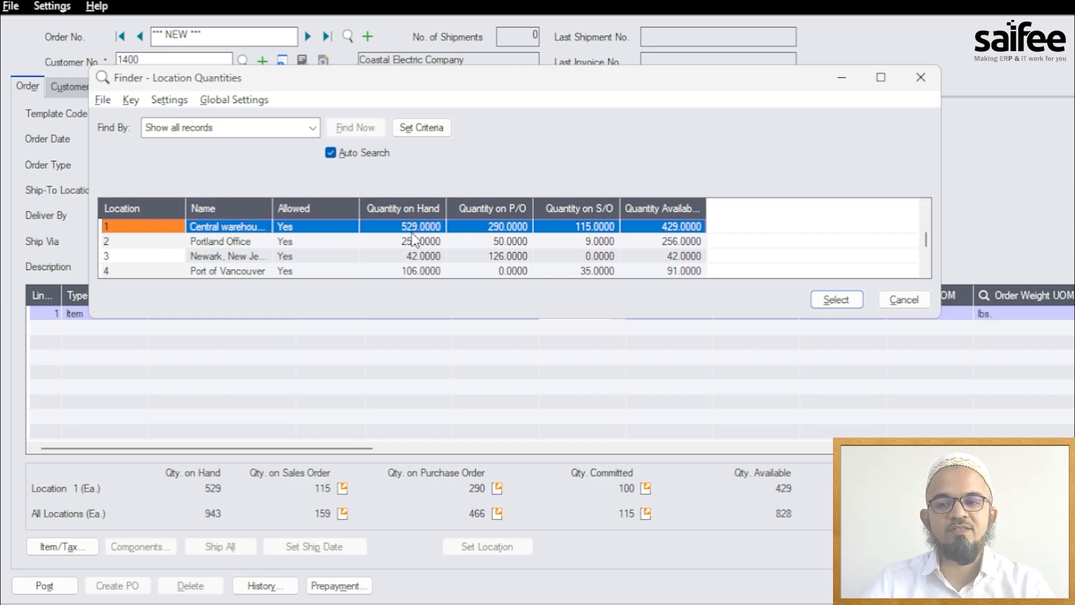
pyautogui.click(915, 300)
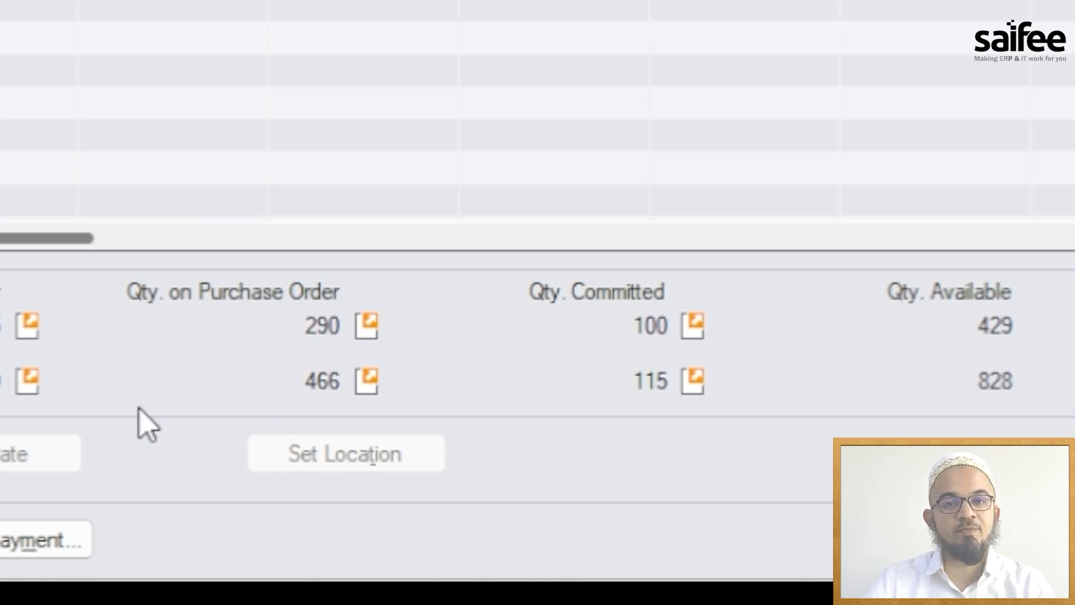
pyautogui.click(368, 338)
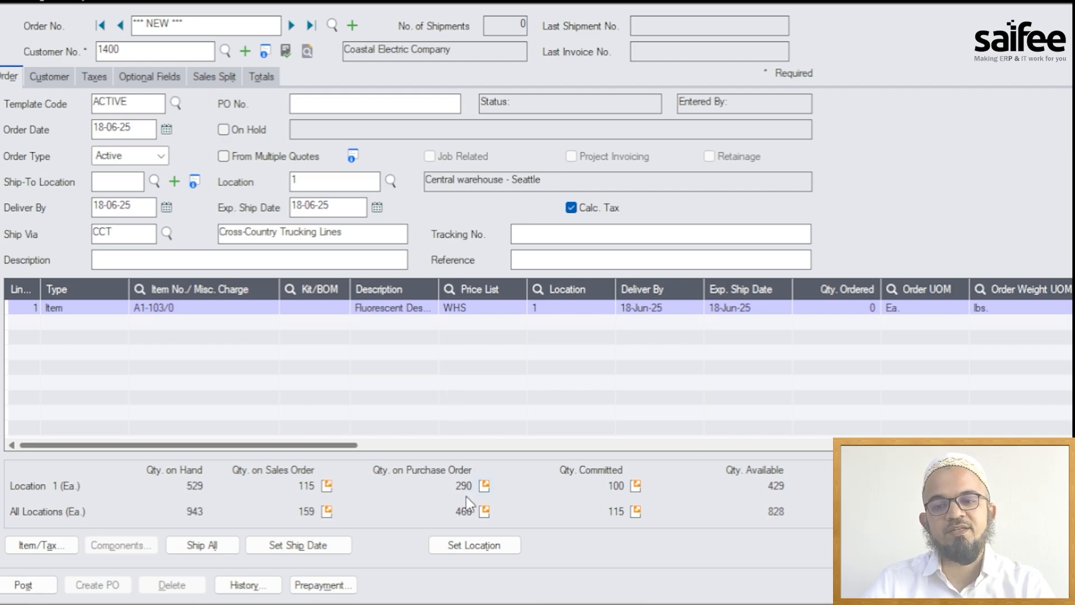
pyautogui.click(482, 486)
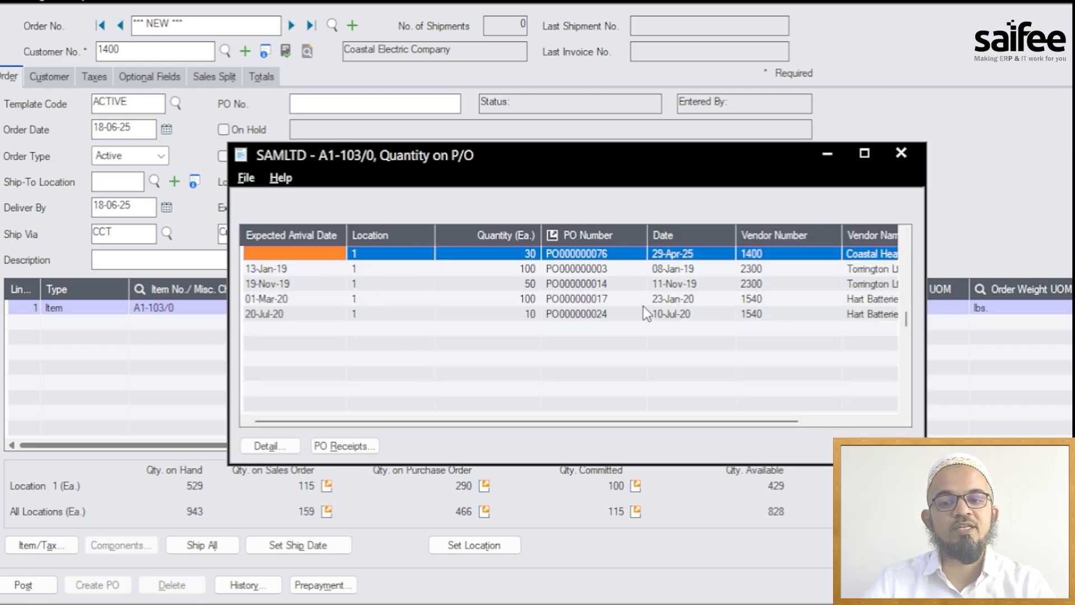
pyautogui.click(901, 153)
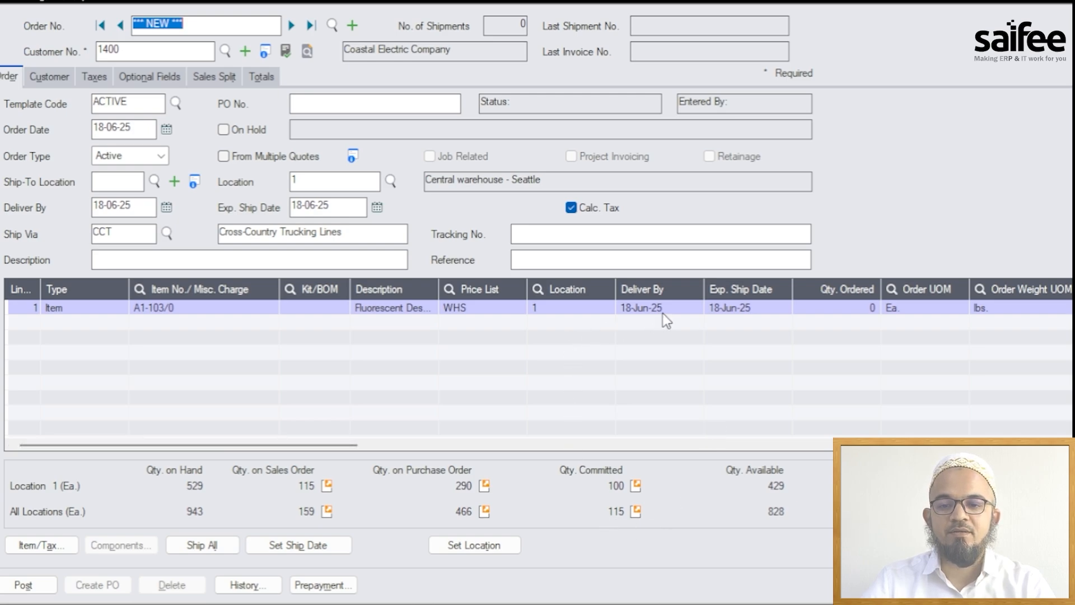
# Step: Set the quantity ordered on the A1-103/0 line to 100 and show the line's pricing columns
pyautogui.click(803, 316)
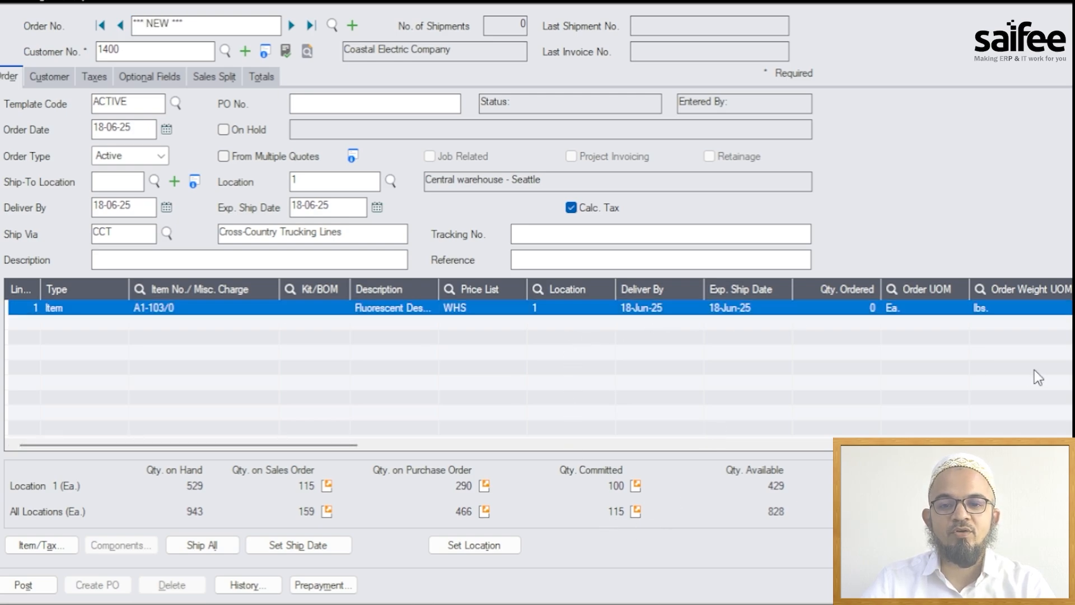
pyautogui.write('100')
pyautogui.press('Tab')
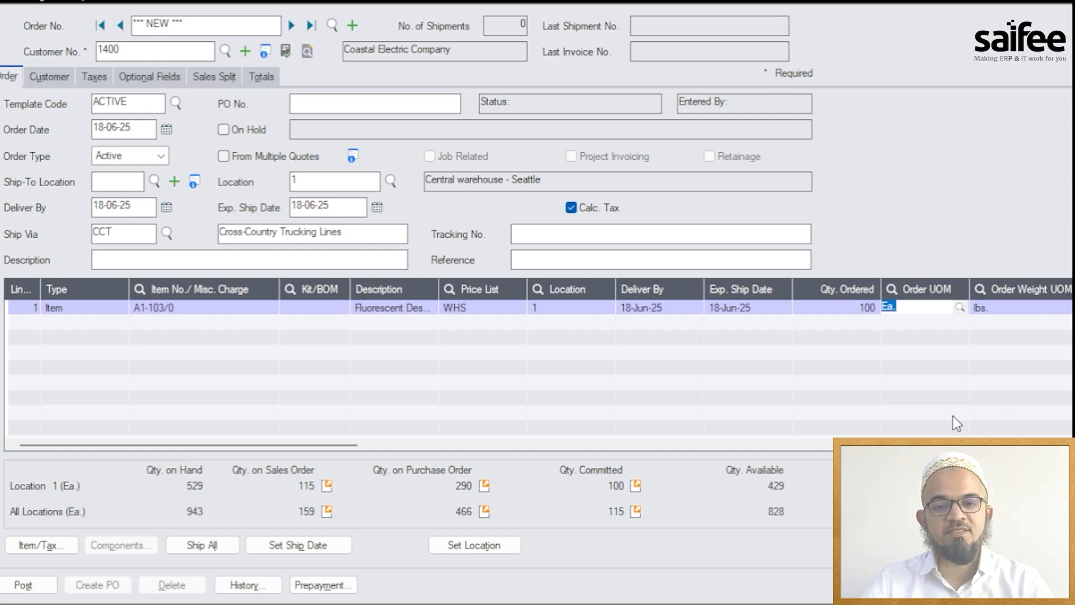
pyautogui.press('Tab')
pyautogui.press('Tab')
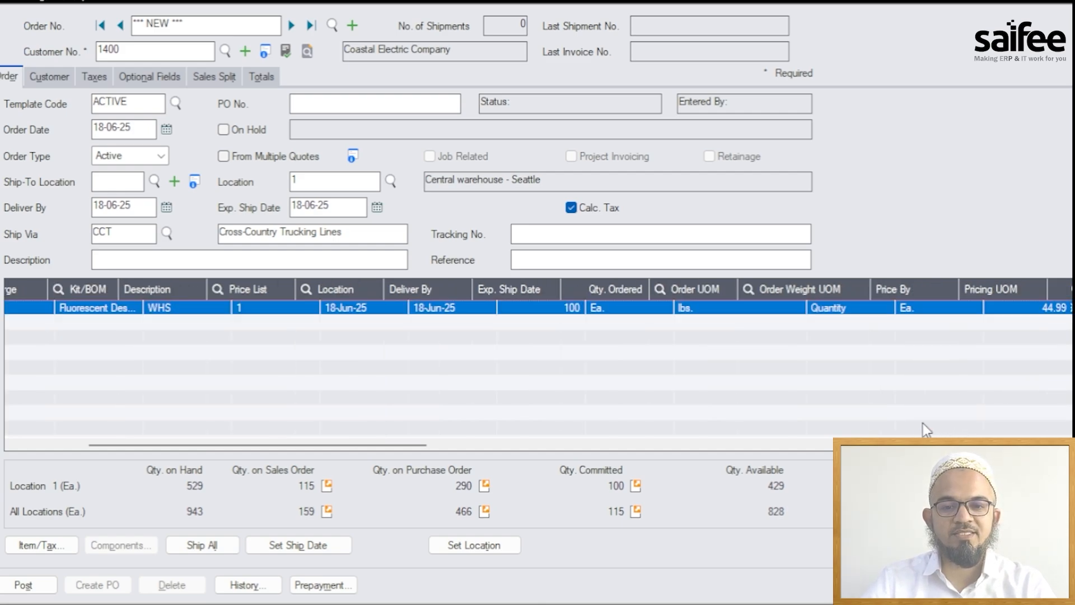
# Step: Review the order's calculated taxes and totals, and return to the order details
pyautogui.click(94, 78)
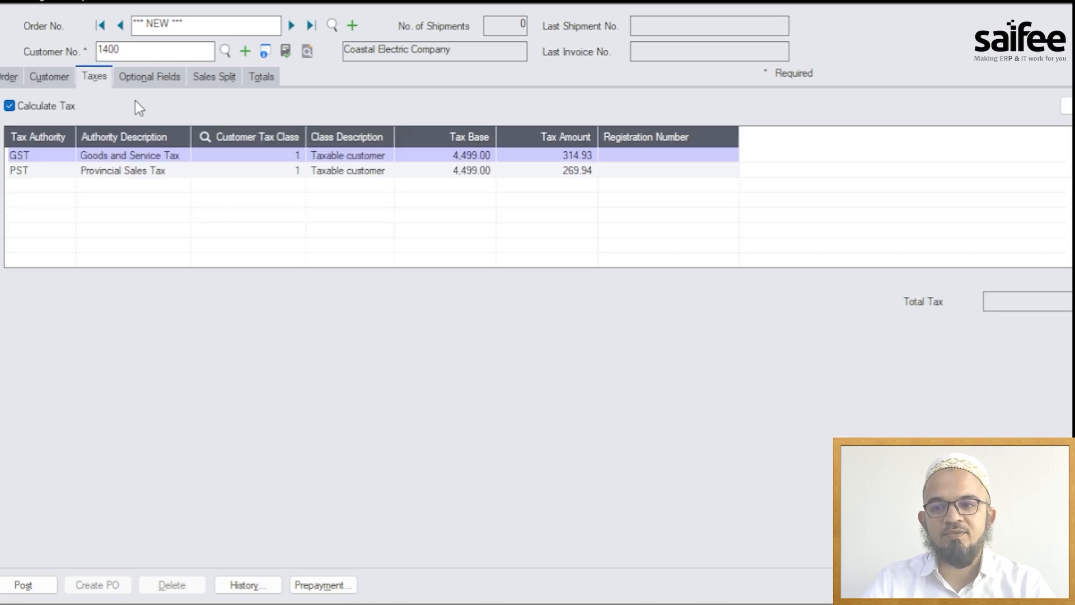
pyautogui.click(262, 77)
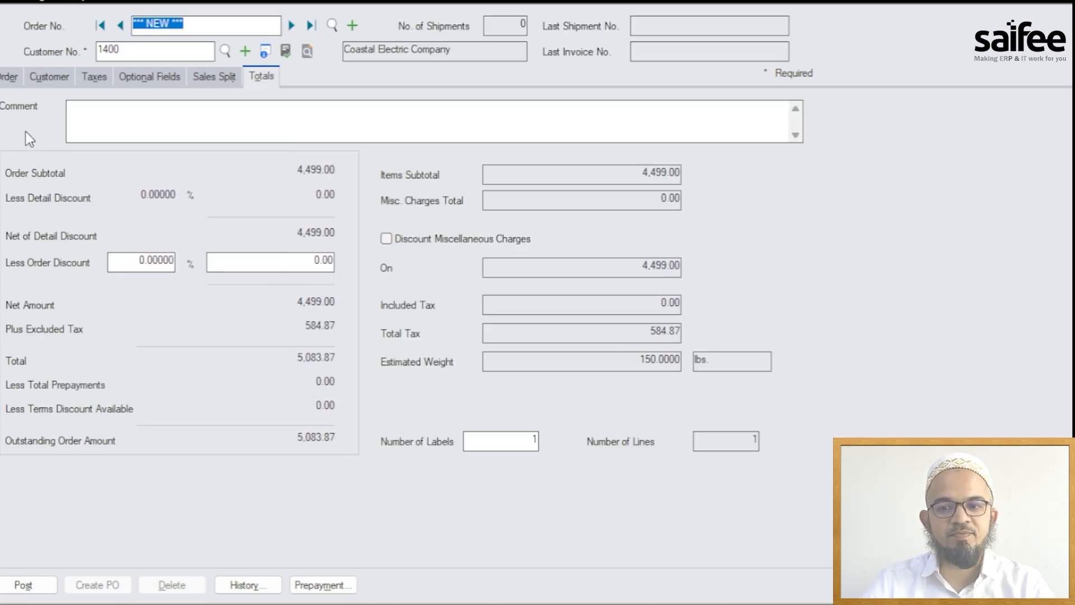
pyautogui.click(7, 82)
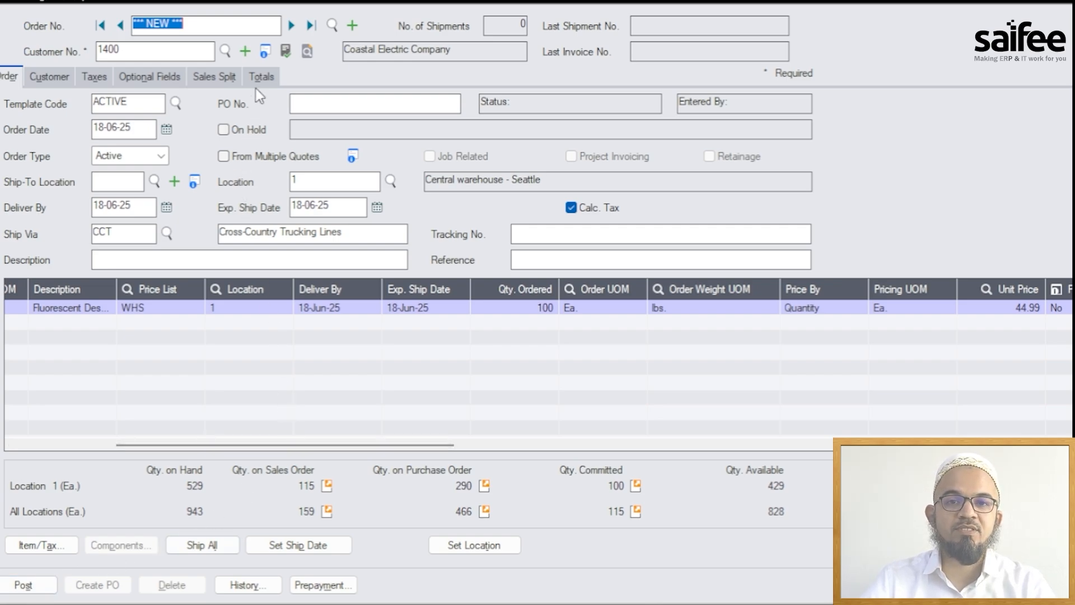
# Step: Open the customer inquiry for Coastal Electric Company and show its credit status aged by Document Date
pyautogui.click(163, 51)
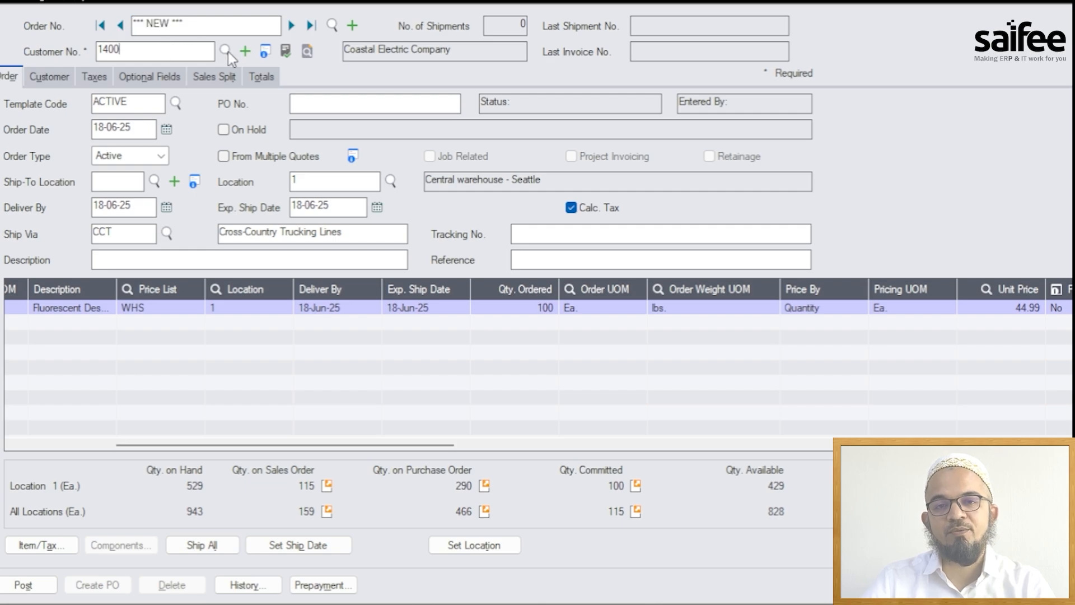
pyautogui.click(308, 52)
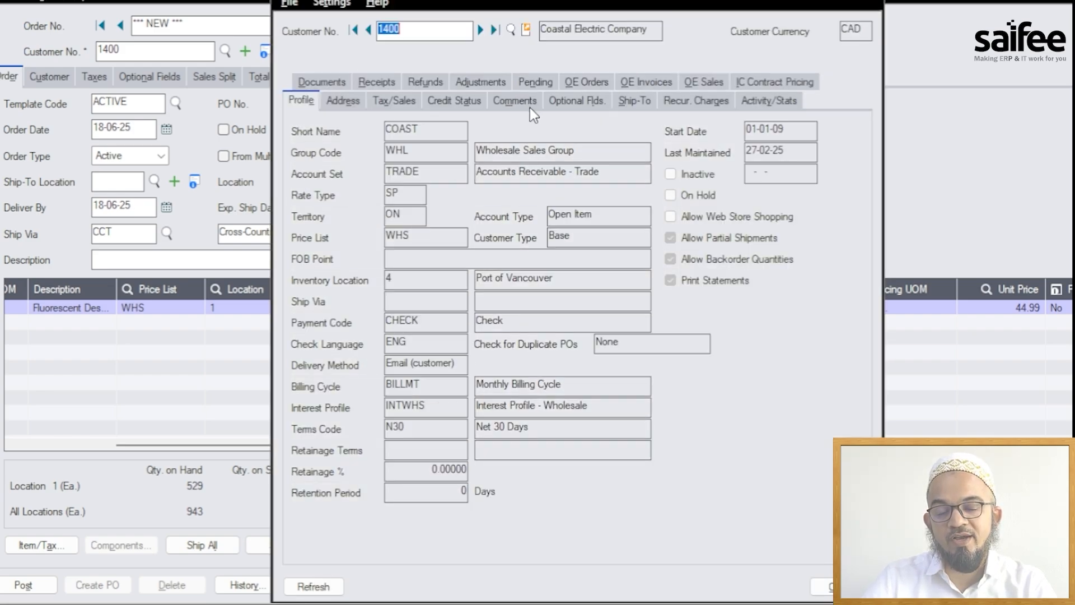
pyautogui.click(476, 102)
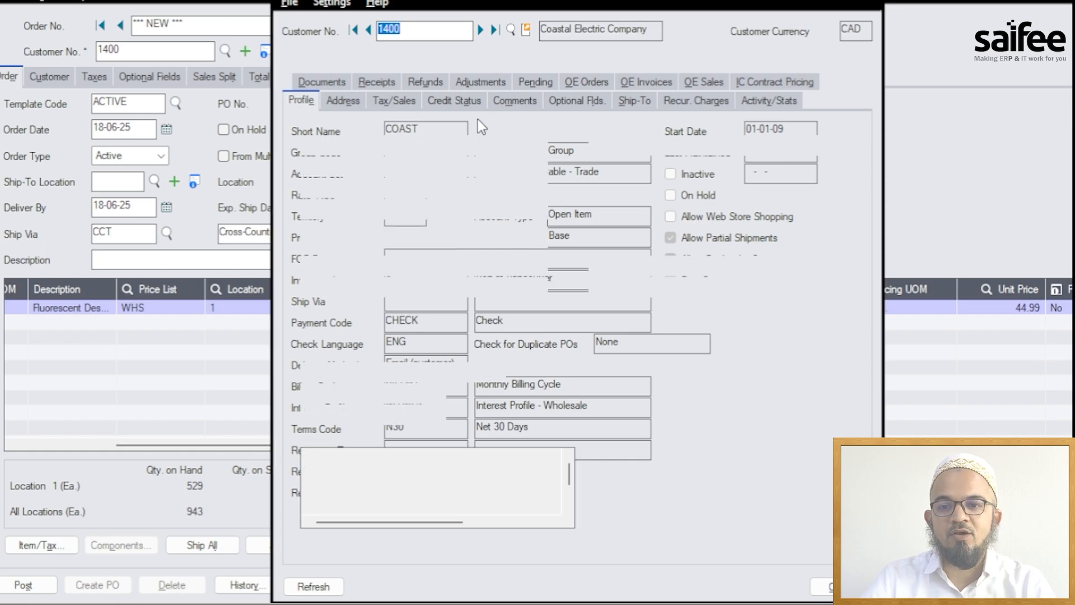
pyautogui.click(498, 372)
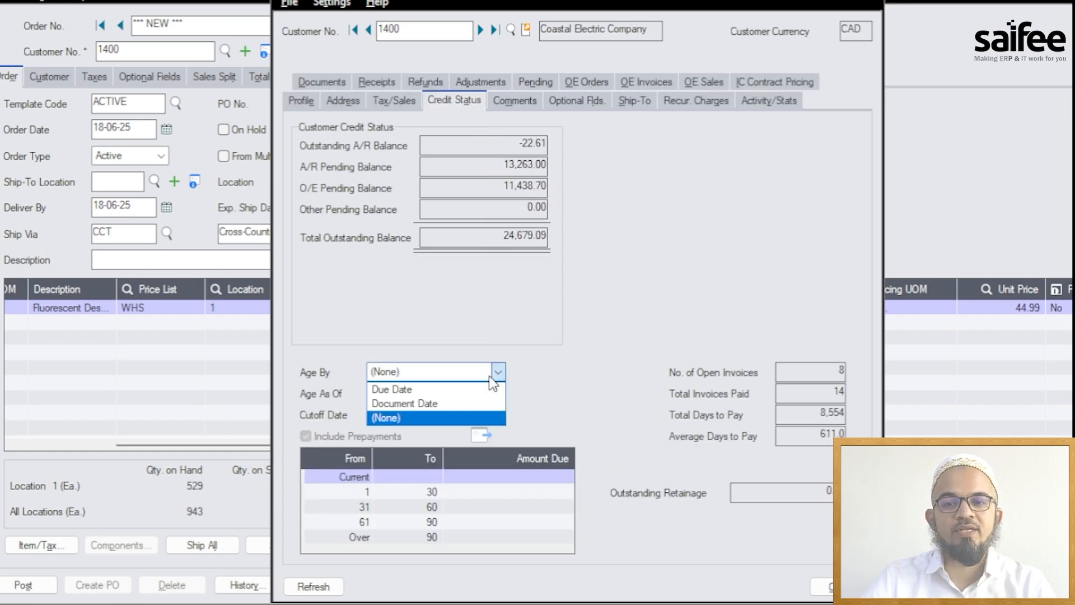
pyautogui.click(442, 404)
pyautogui.click(480, 436)
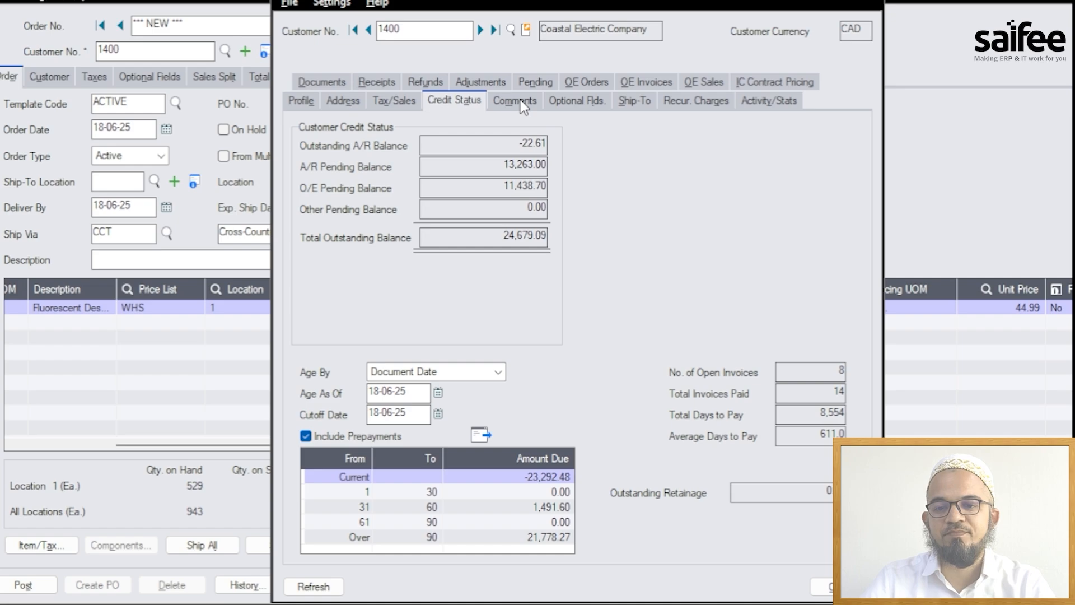
# Step: Review the customer's O/E orders, invoices and sales history, and close the customer inquiry
pyautogui.click(595, 84)
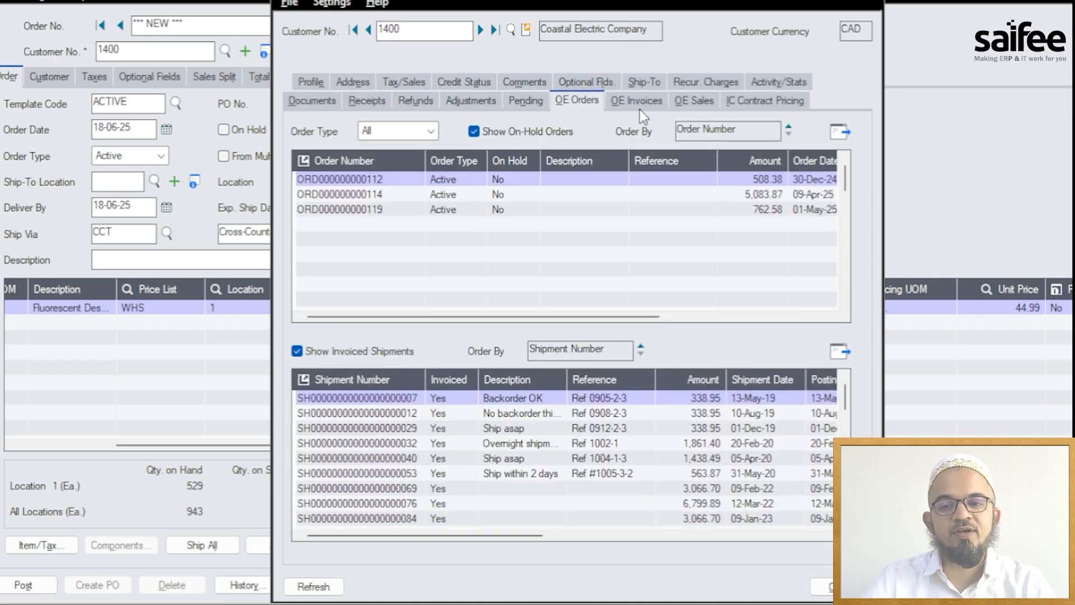
pyautogui.click(640, 105)
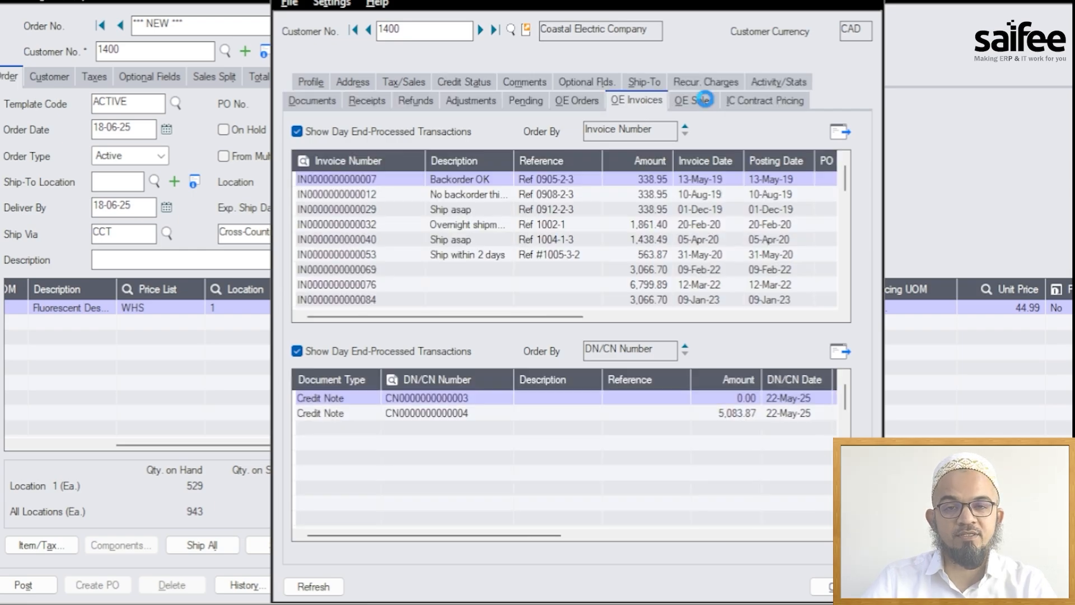
pyautogui.click(703, 100)
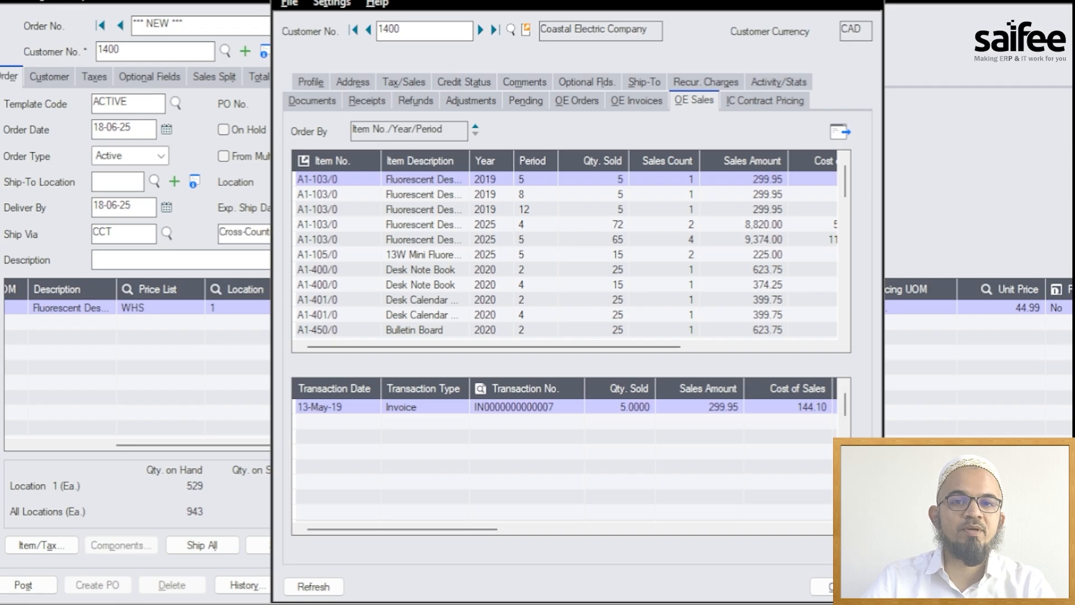
pyautogui.click(870, 1)
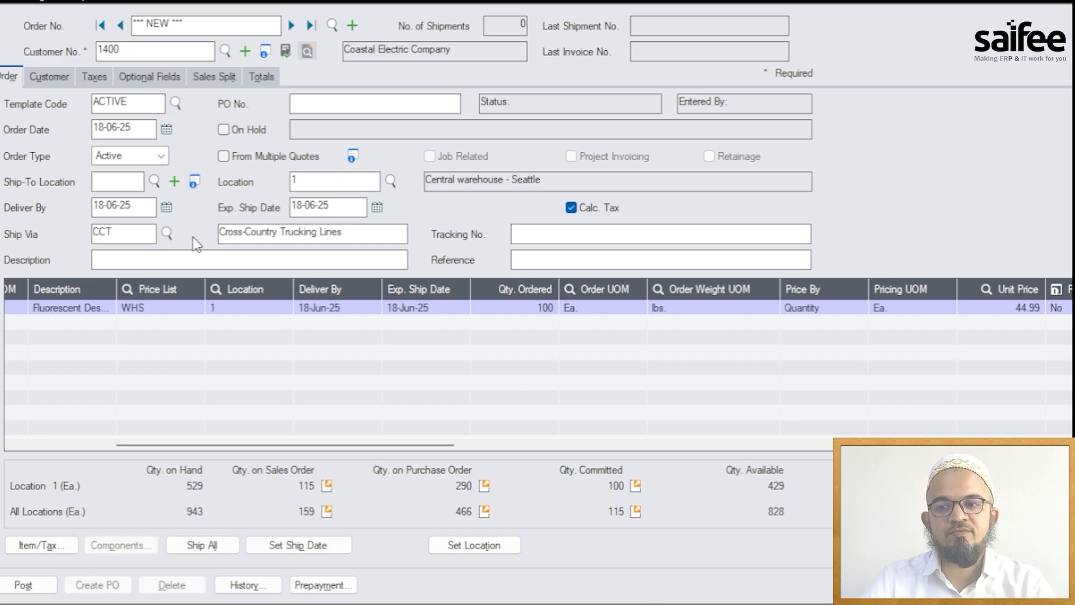
# Step: Post the new sales order without printing the order confirmation
pyautogui.click(28, 584)
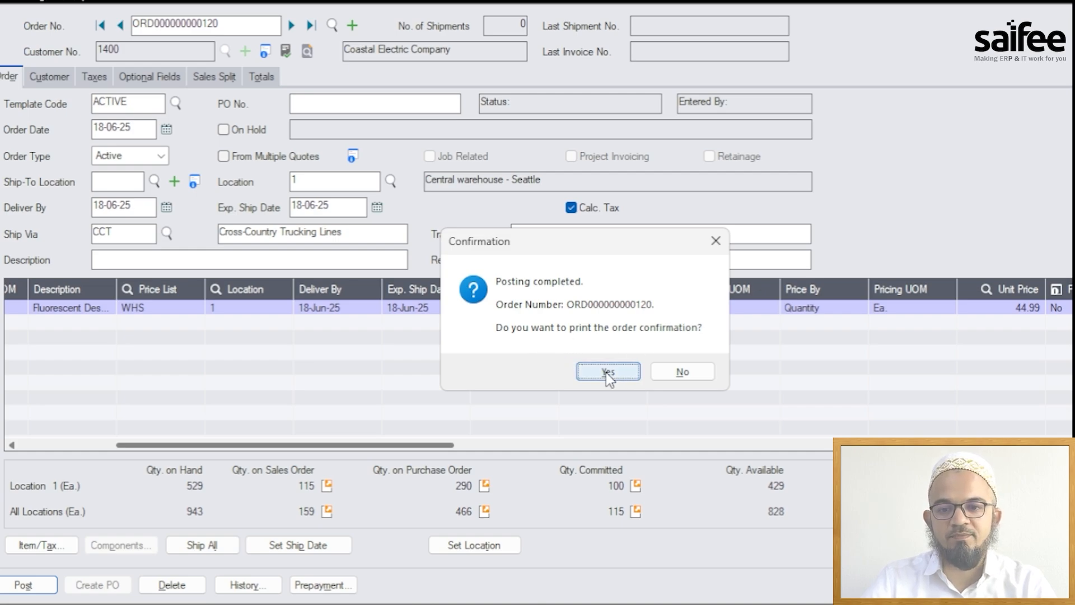
pyautogui.click(674, 374)
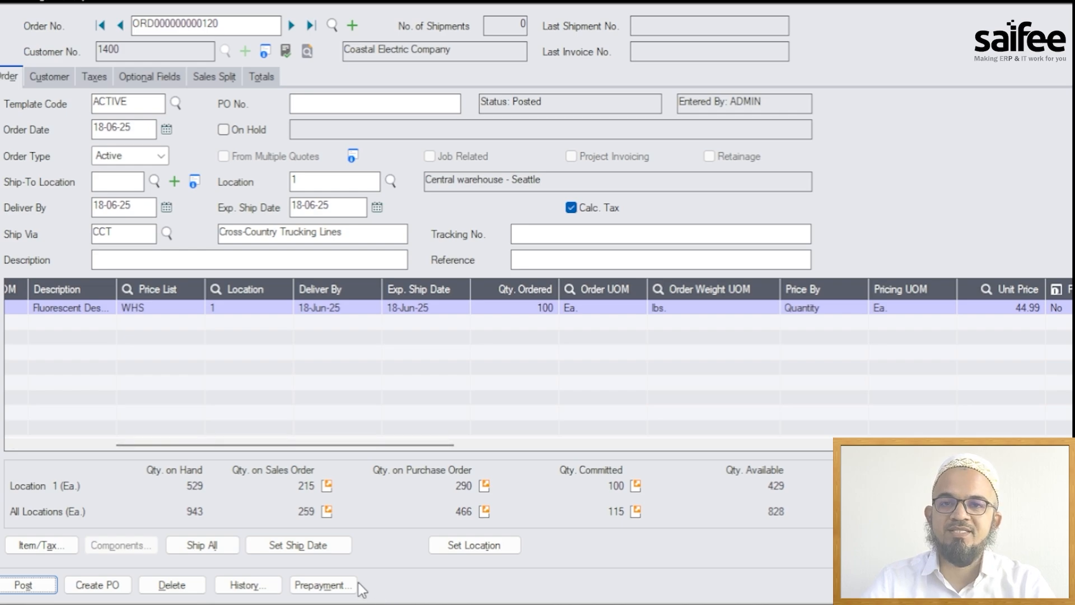
# Step: Ship all quantities on the posted order with invoice creation enabled, and post it without printing any documents
pyautogui.click(218, 549)
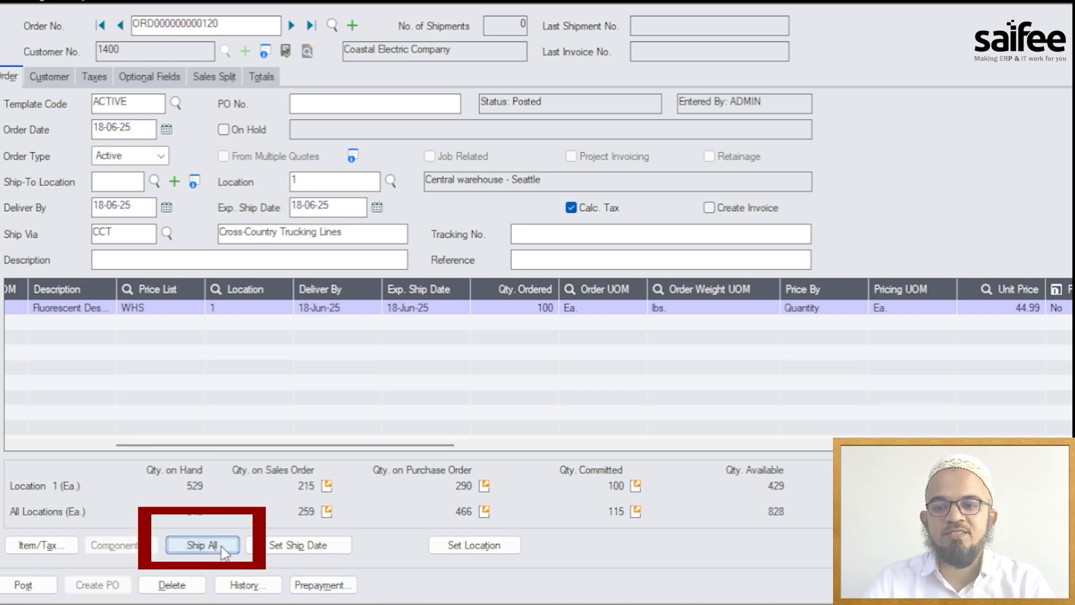
pyautogui.click(710, 208)
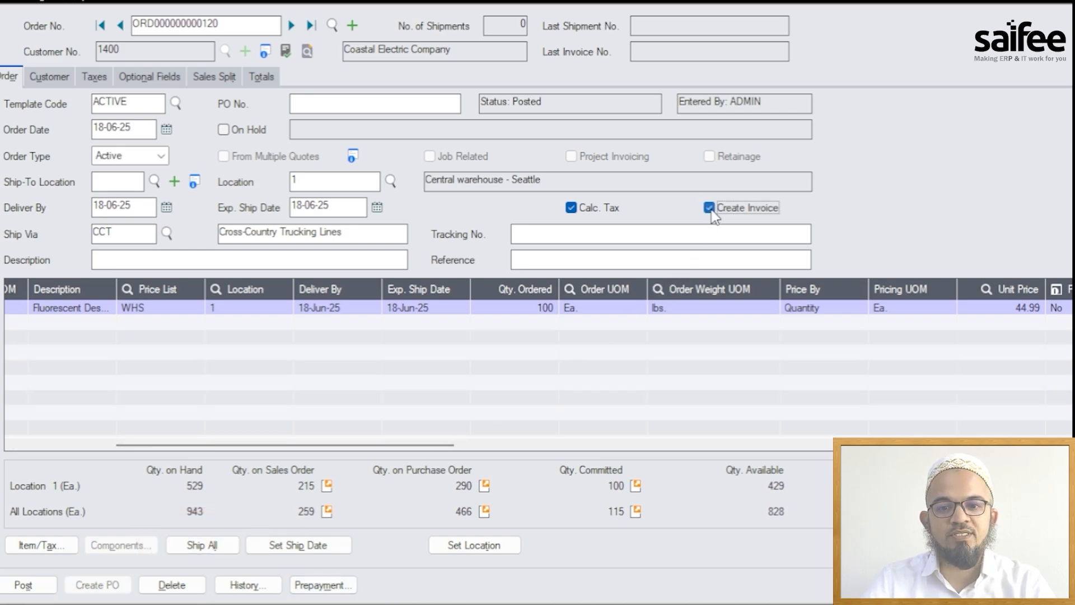
pyautogui.click(23, 585)
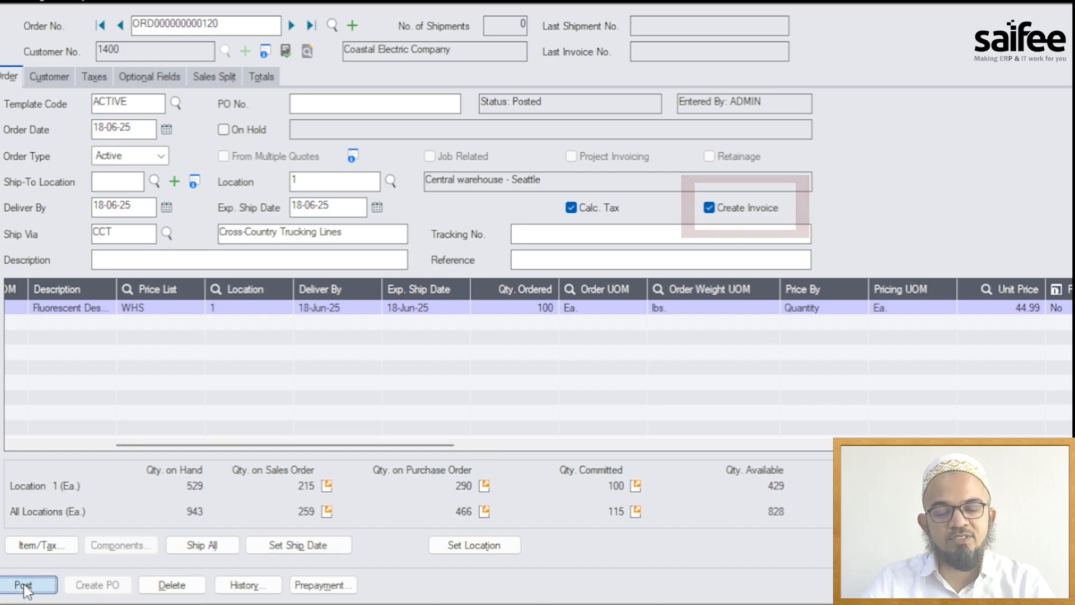
pyautogui.click(25, 584)
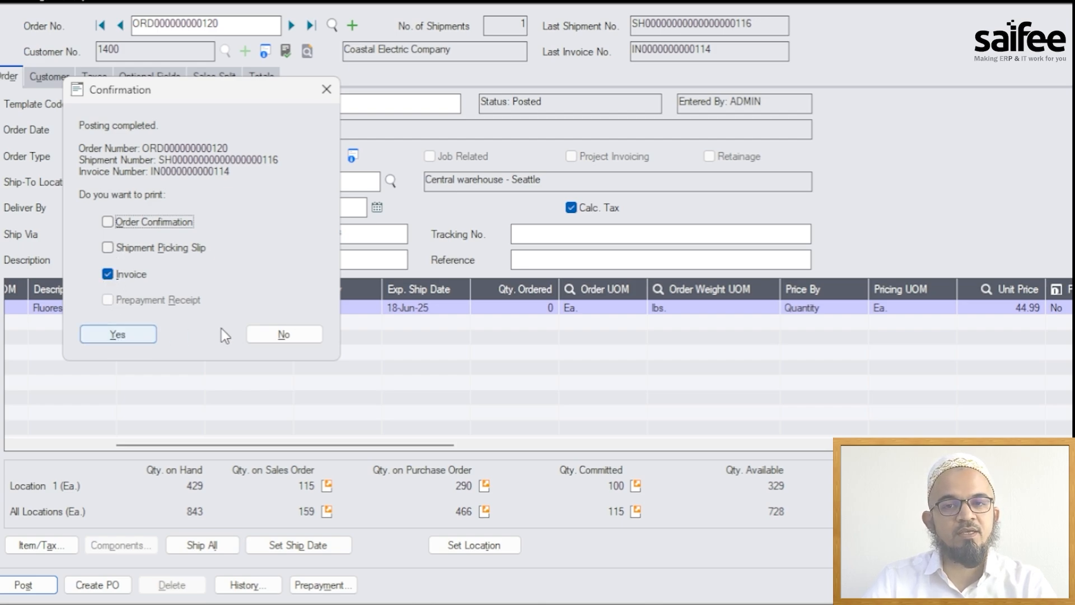
pyautogui.click(285, 335)
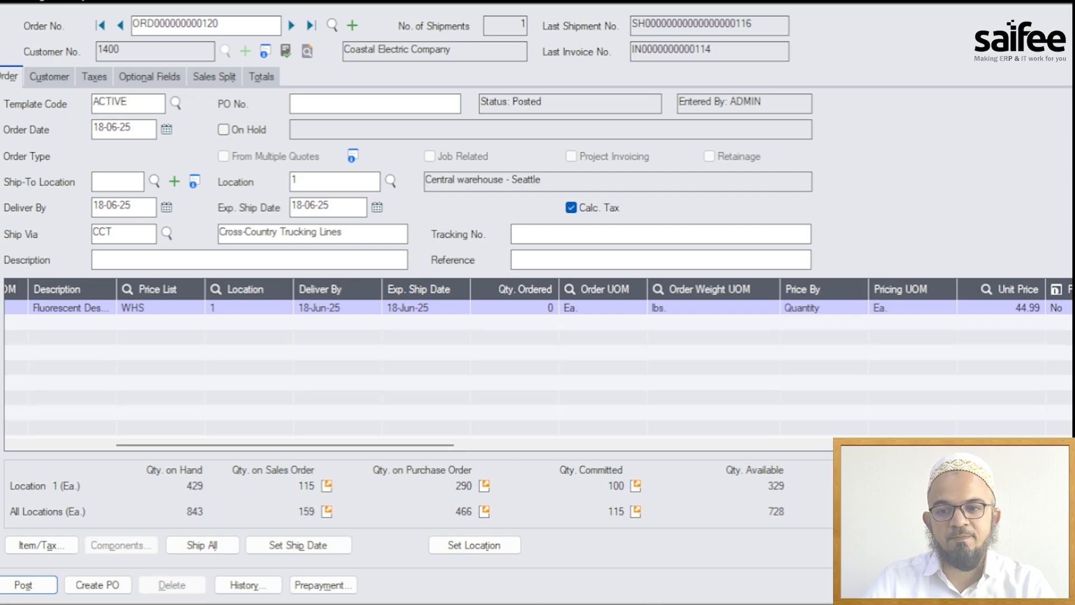